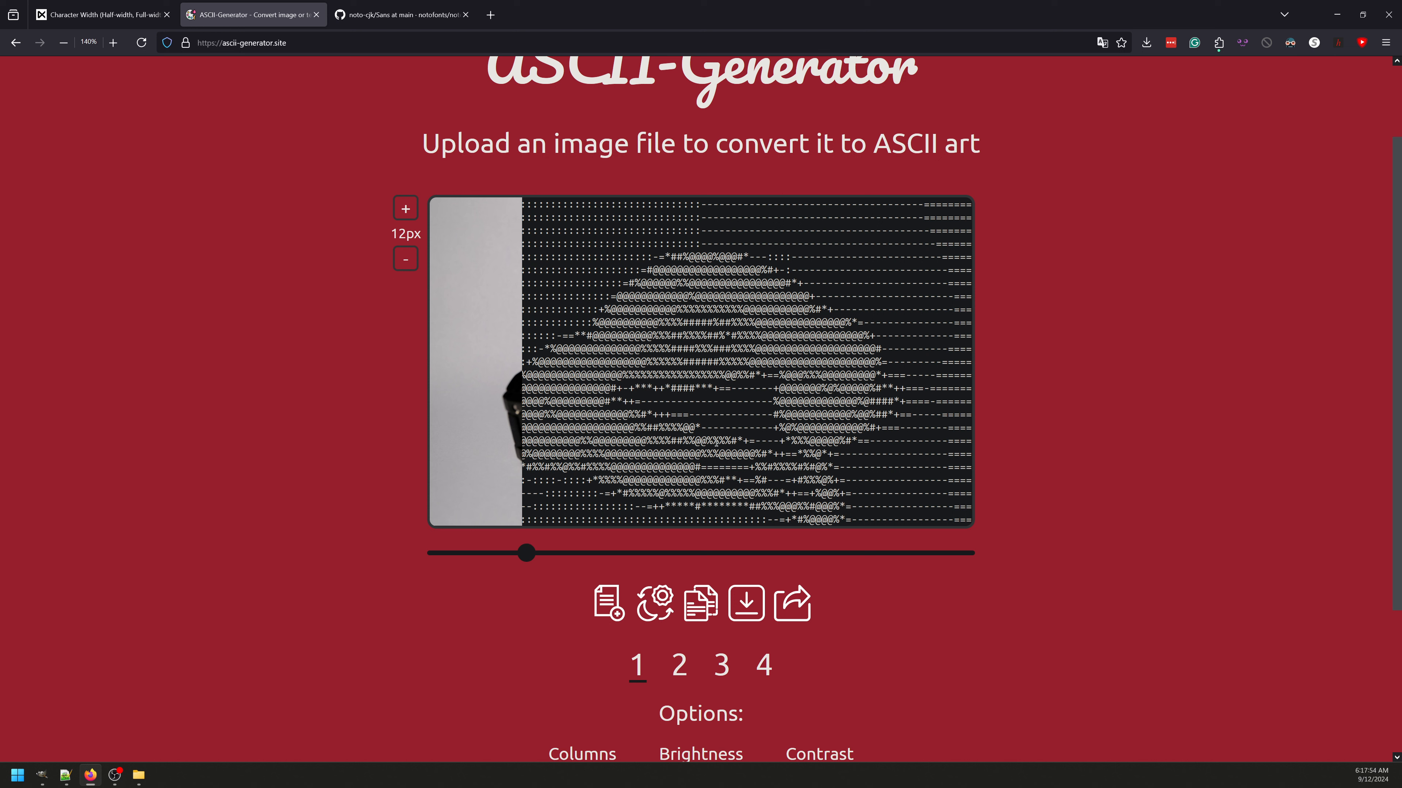
# Step: Compare how the image converts to ASCII in character styles 1, 2, 3 and 4
pyautogui.scroll(-2, 1003, 403)
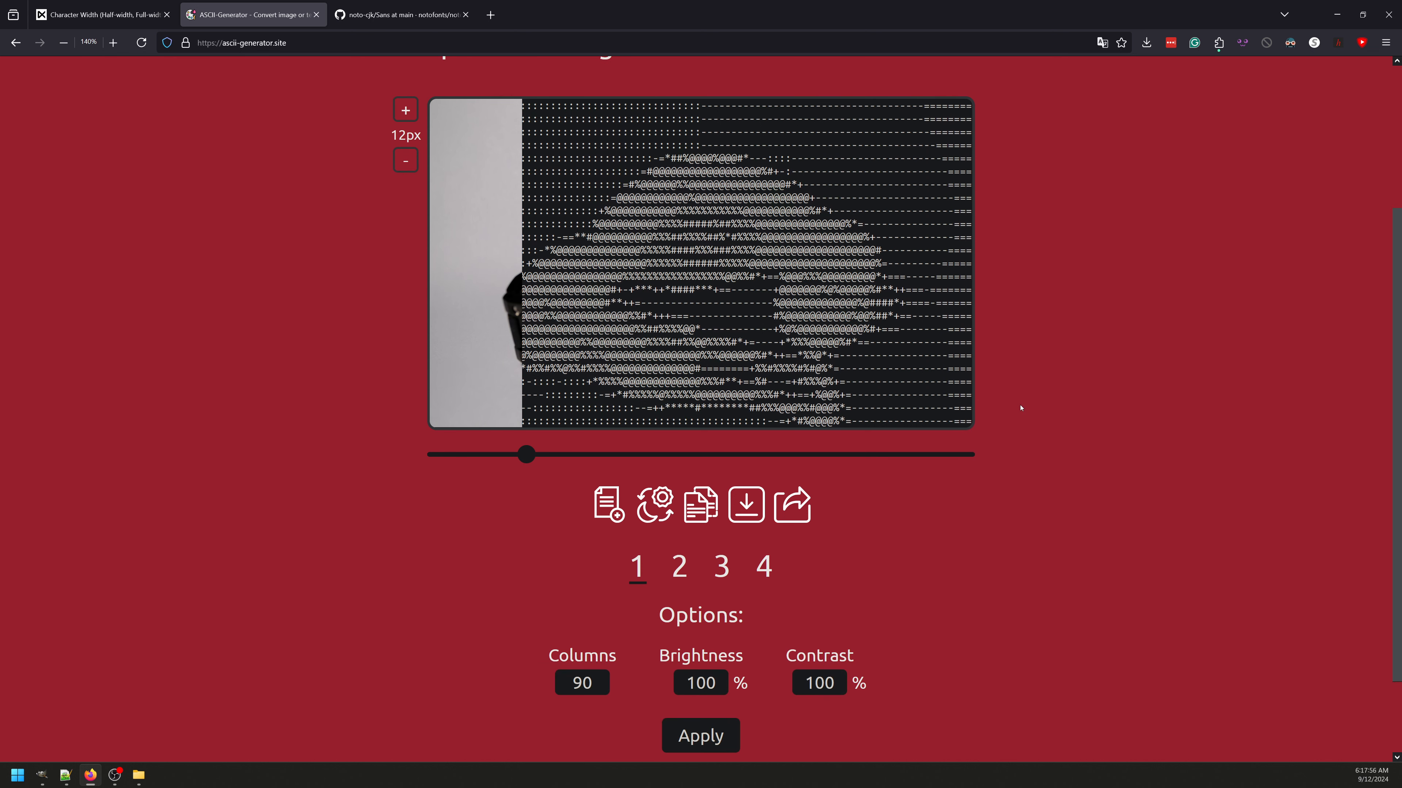
pyautogui.click(687, 568)
pyautogui.click(727, 571)
pyautogui.click(764, 570)
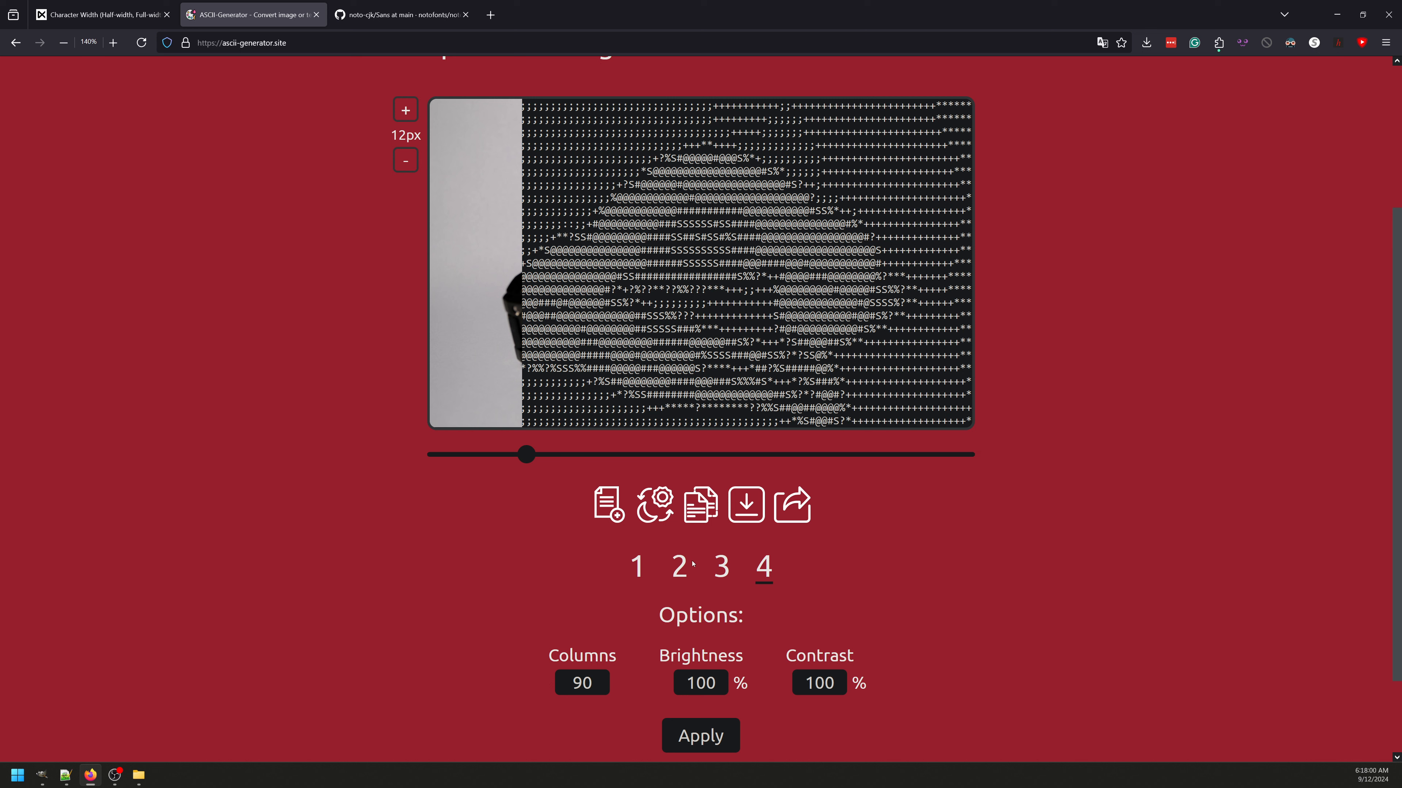
pyautogui.click(638, 568)
pyautogui.click(732, 570)
pyautogui.click(639, 569)
pyautogui.click(723, 569)
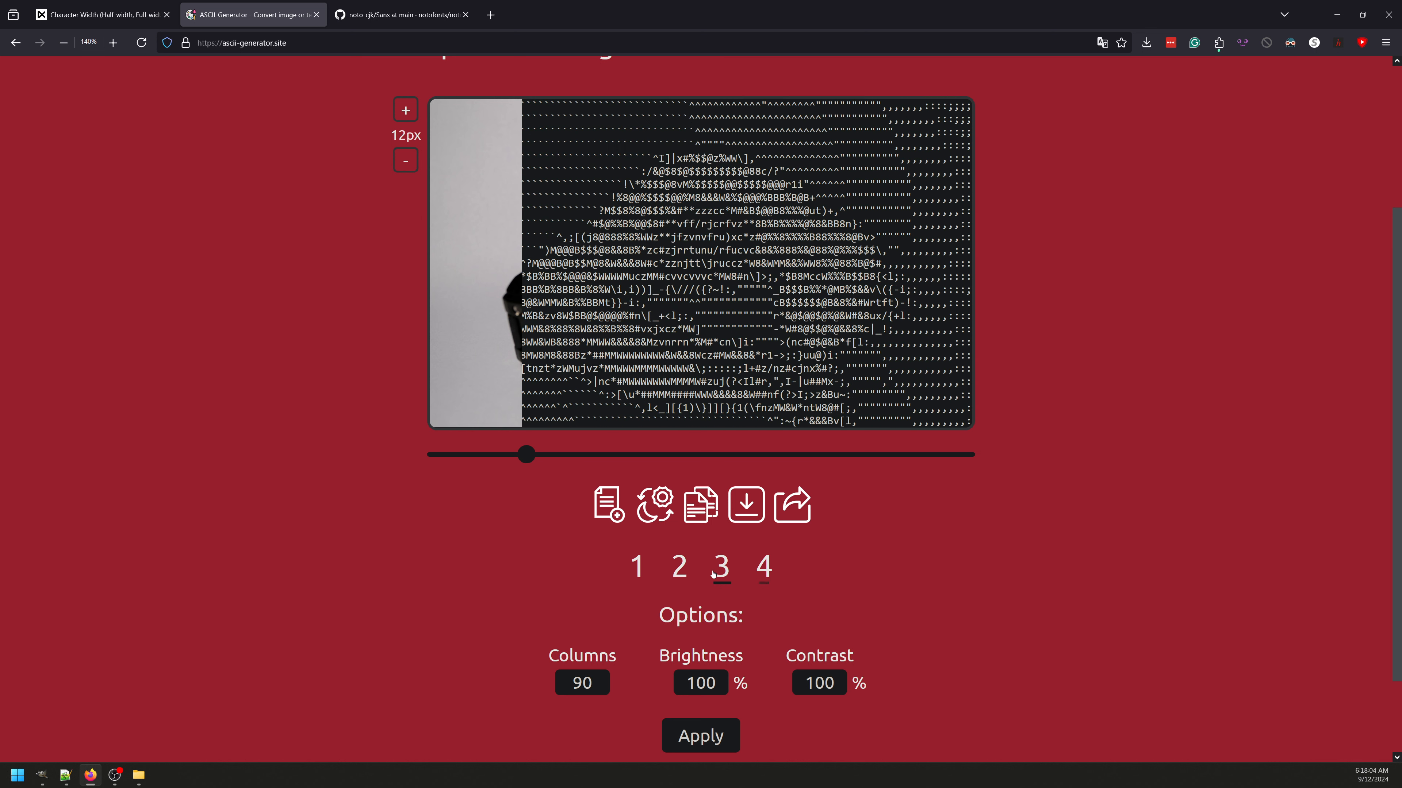
pyautogui.click(639, 569)
pyautogui.click(679, 567)
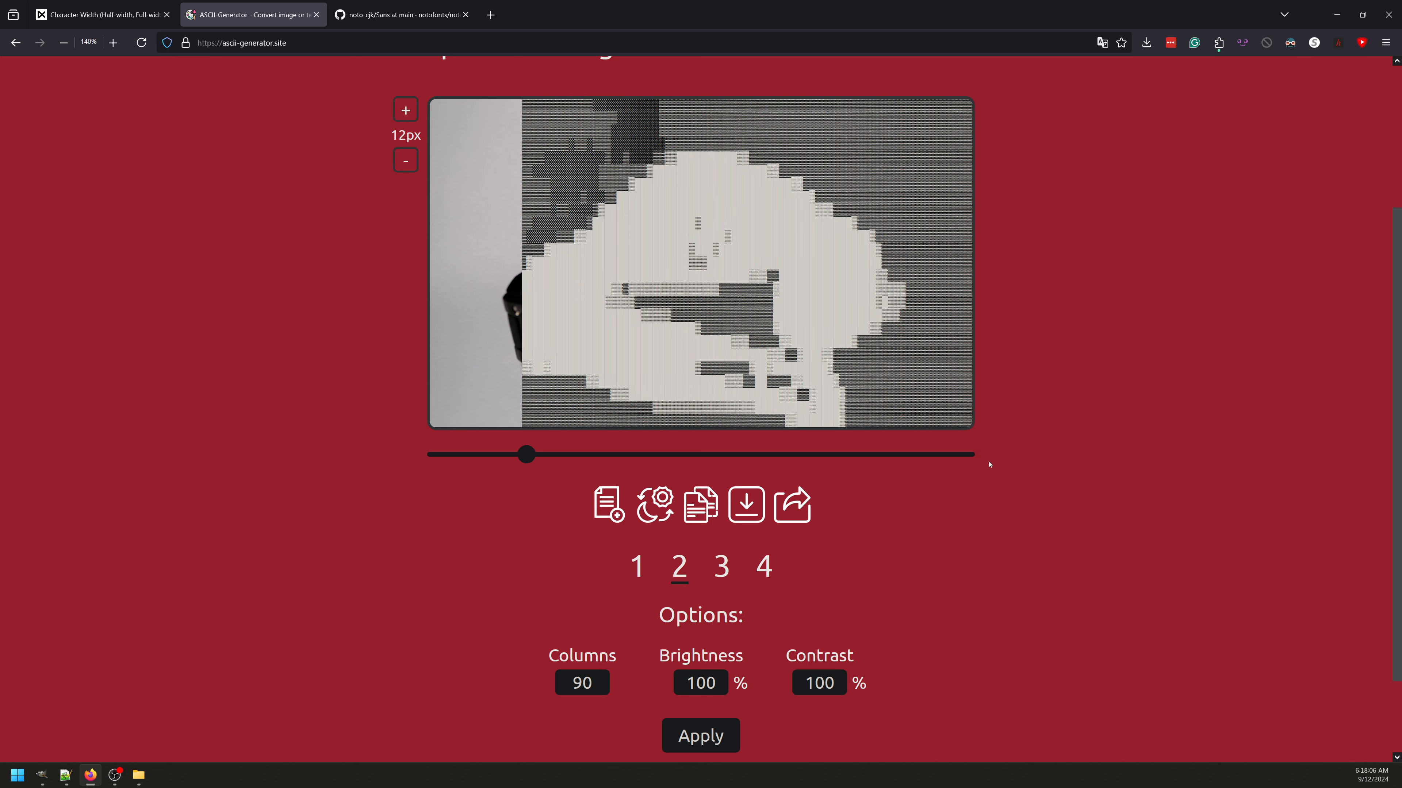
# Step: Shift the comparison divider slightly to reveal more of the original photo beside the ASCII version
pyautogui.scroll(3, 989, 485)
pyautogui.moveTo(528, 630)
pyautogui.mouseDown()
pyautogui.moveTo(474, 649)
pyautogui.moveTo(554, 637)
pyautogui.moveTo(541, 630)
pyautogui.mouseUp()
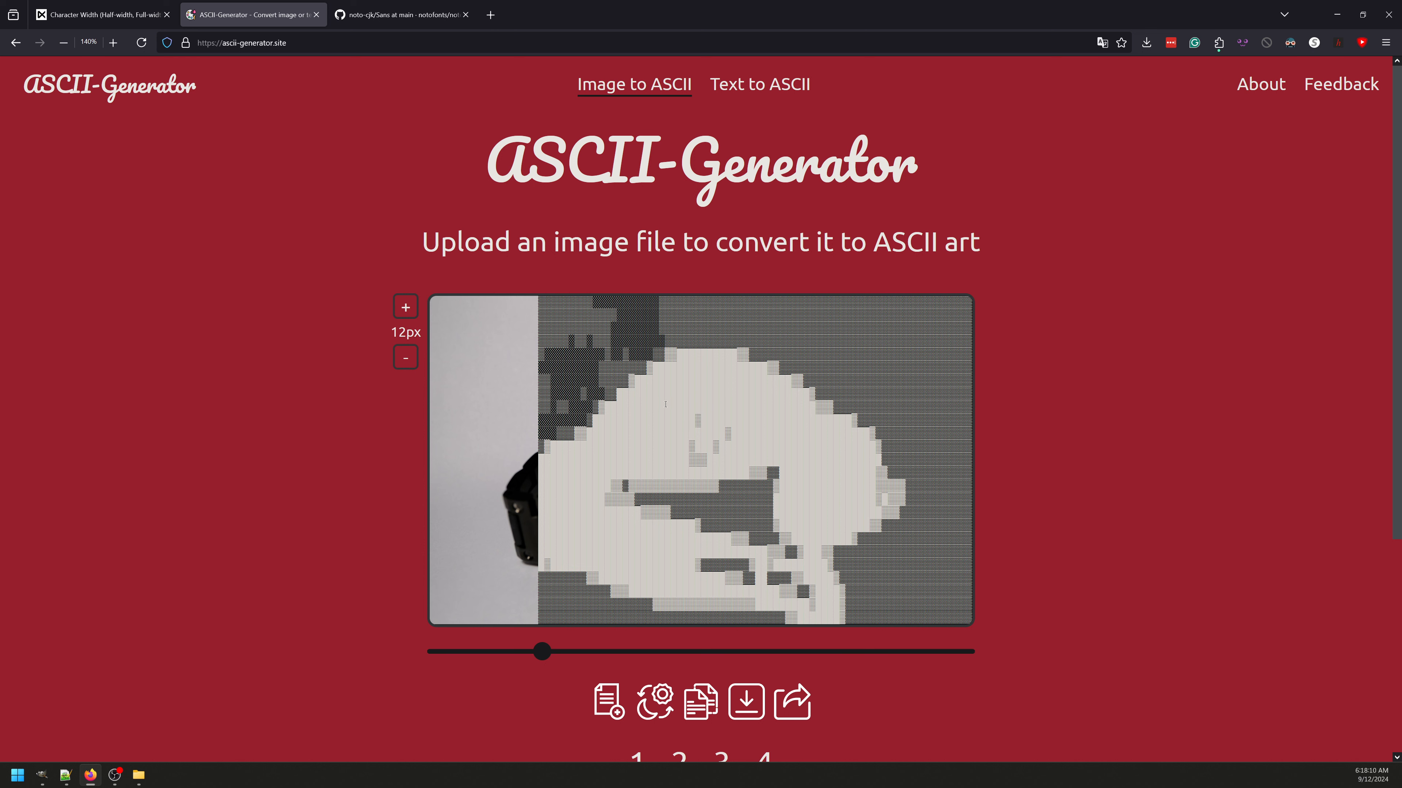
pyautogui.scroll(-2, 727, 435)
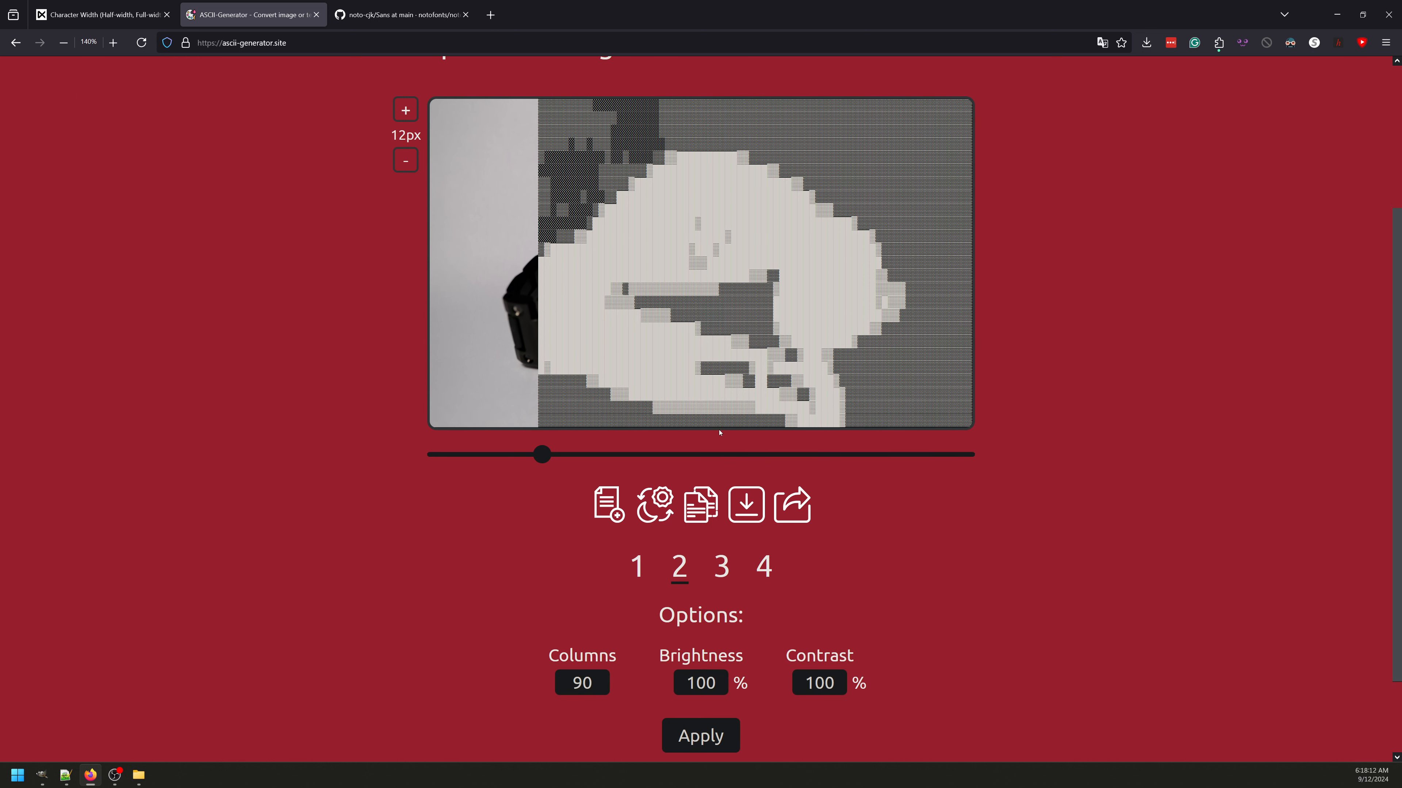
pyautogui.scroll(1, 715, 434)
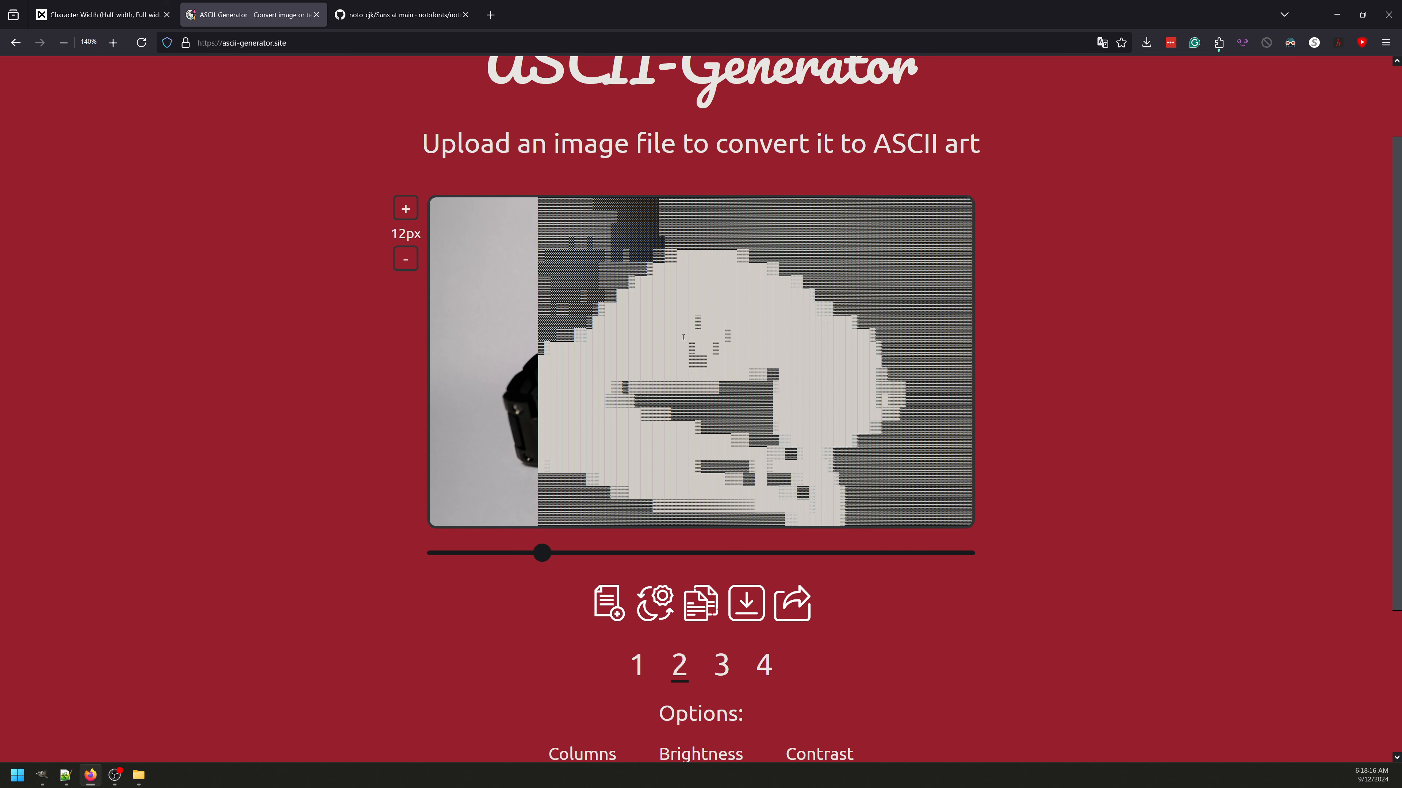
# Step: Compare character styles 1 and 4 and keep style 1 for the ASCII art
pyautogui.click(637, 665)
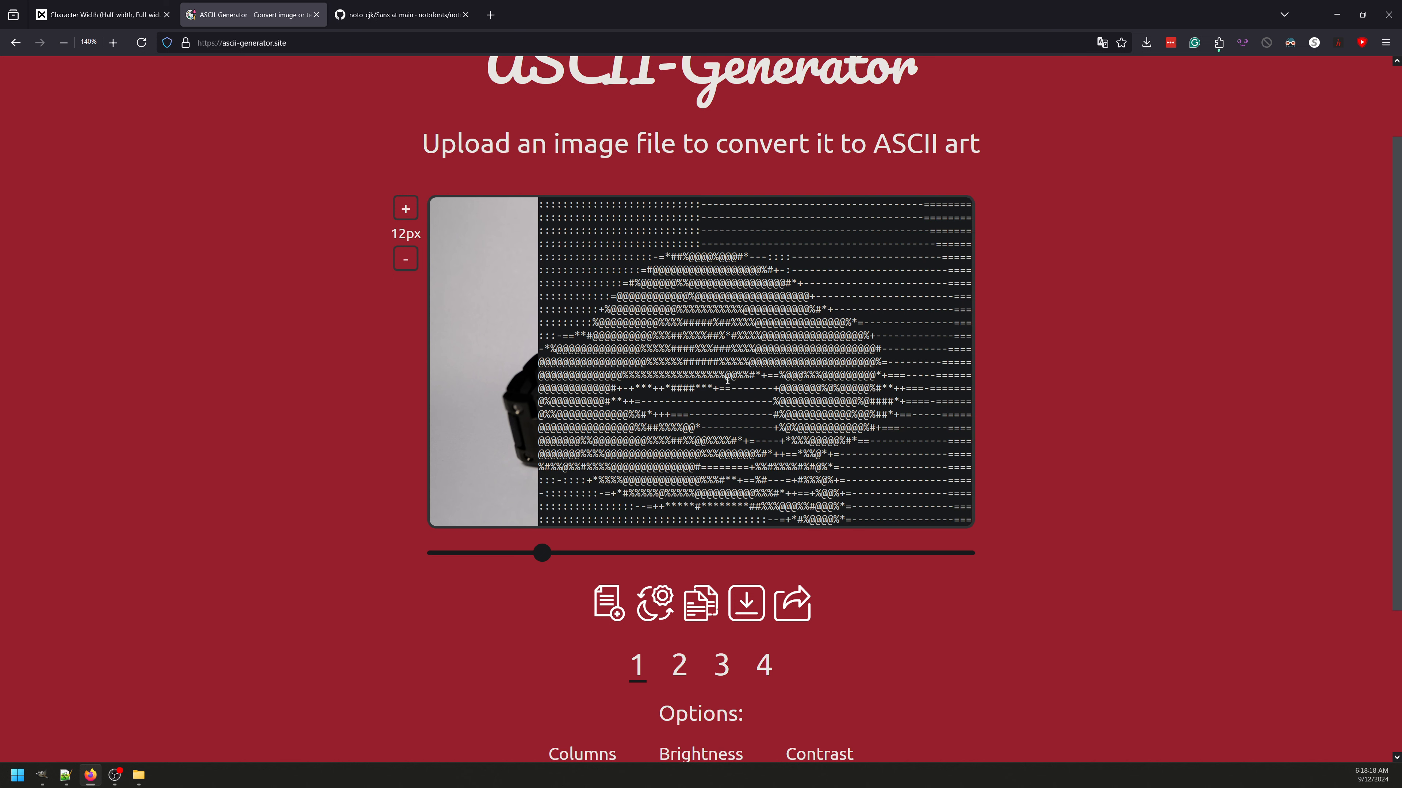
pyautogui.click(762, 666)
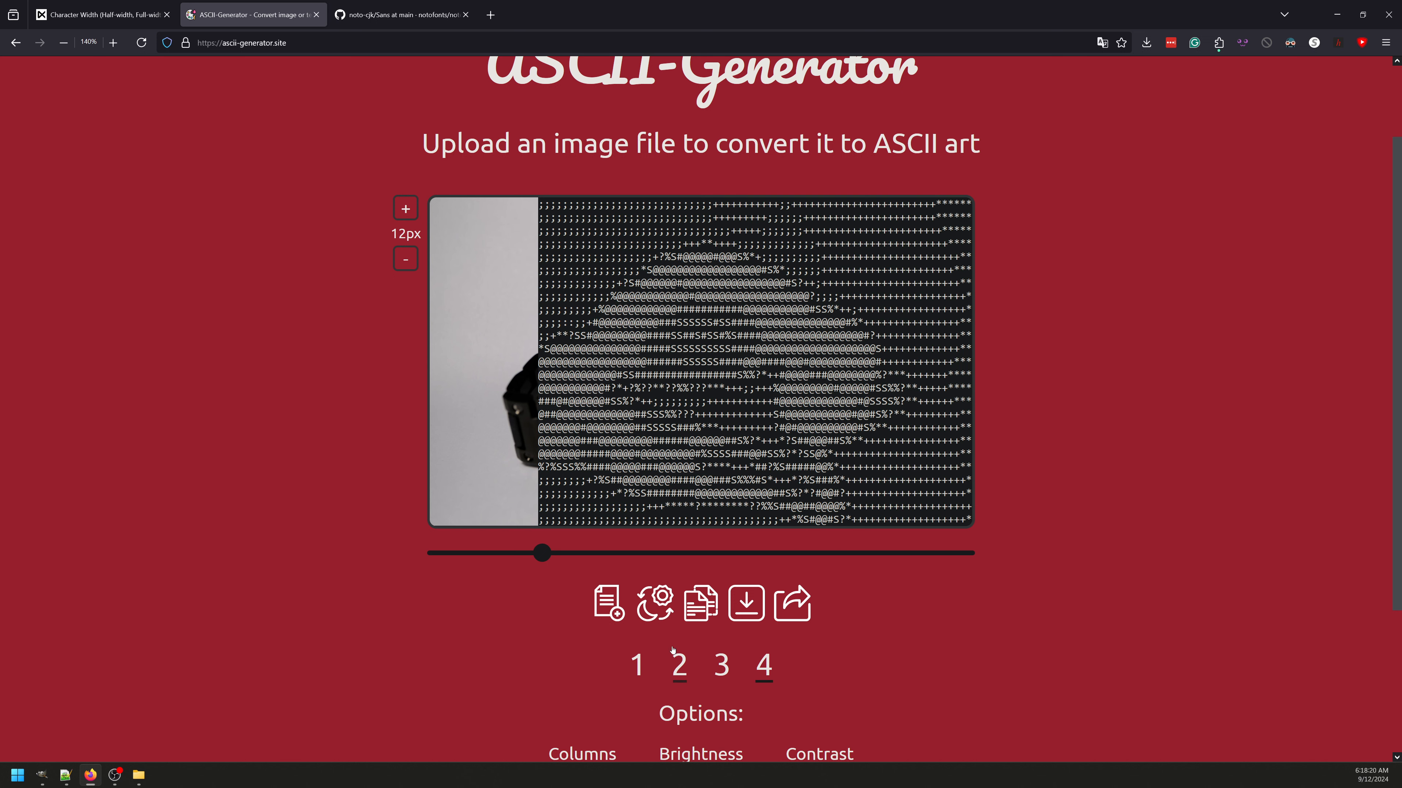
pyautogui.click(632, 667)
pyautogui.scroll(-2, 763, 406)
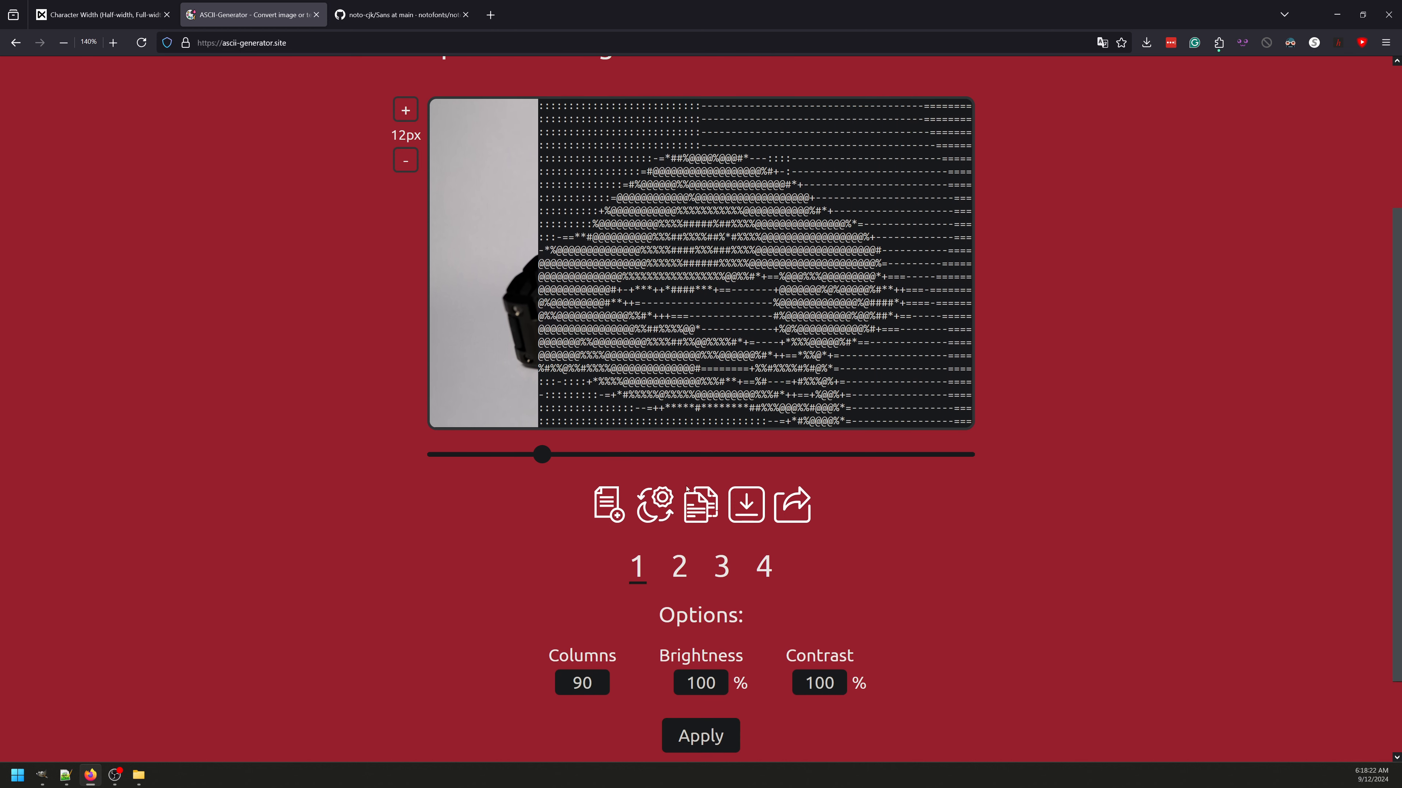
# Step: Try the ASCII art at 50% and 30% brightness and set the brightness back to 100%
pyautogui.scroll(-2, 871, 487)
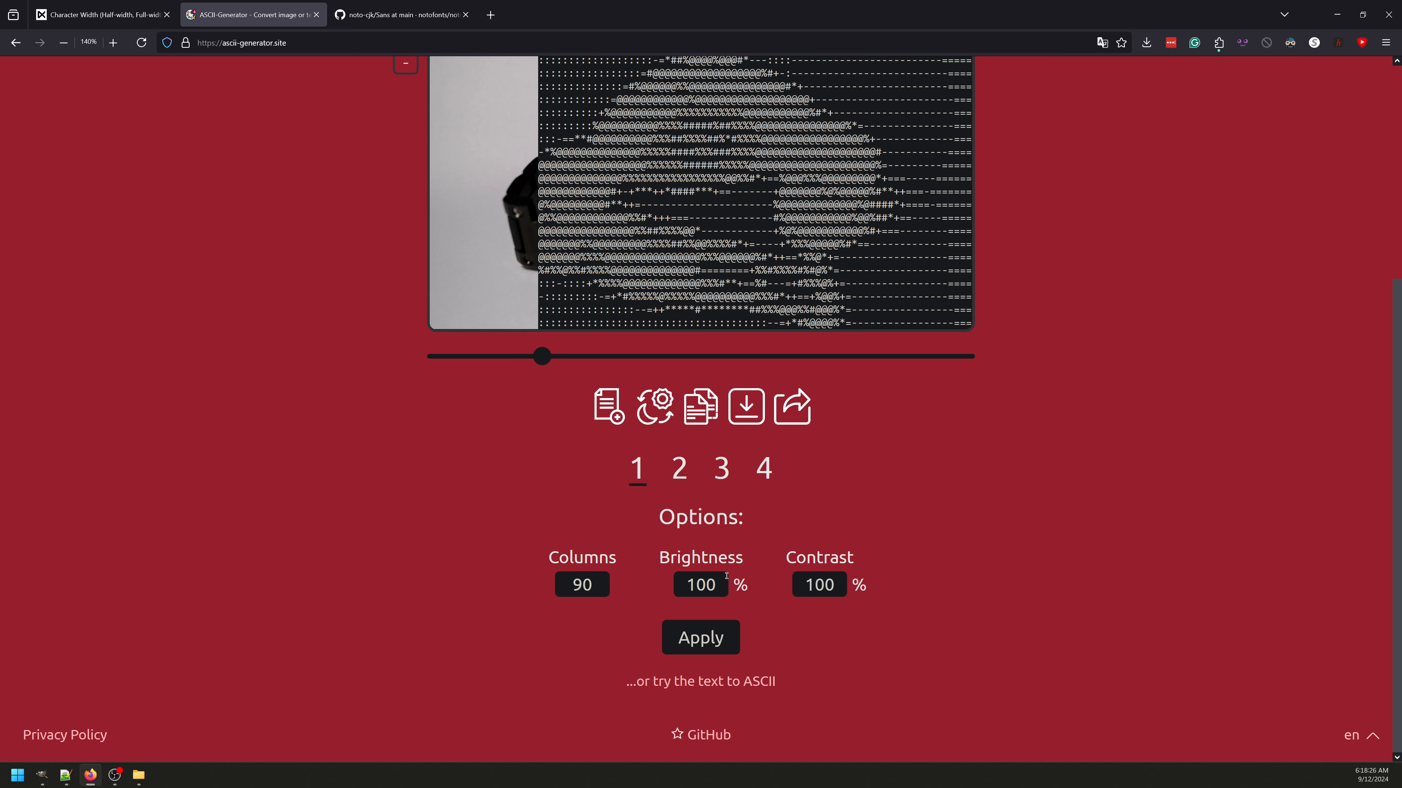
pyautogui.doubleClick(716, 583)
pyautogui.write('50')
pyautogui.press('Return')
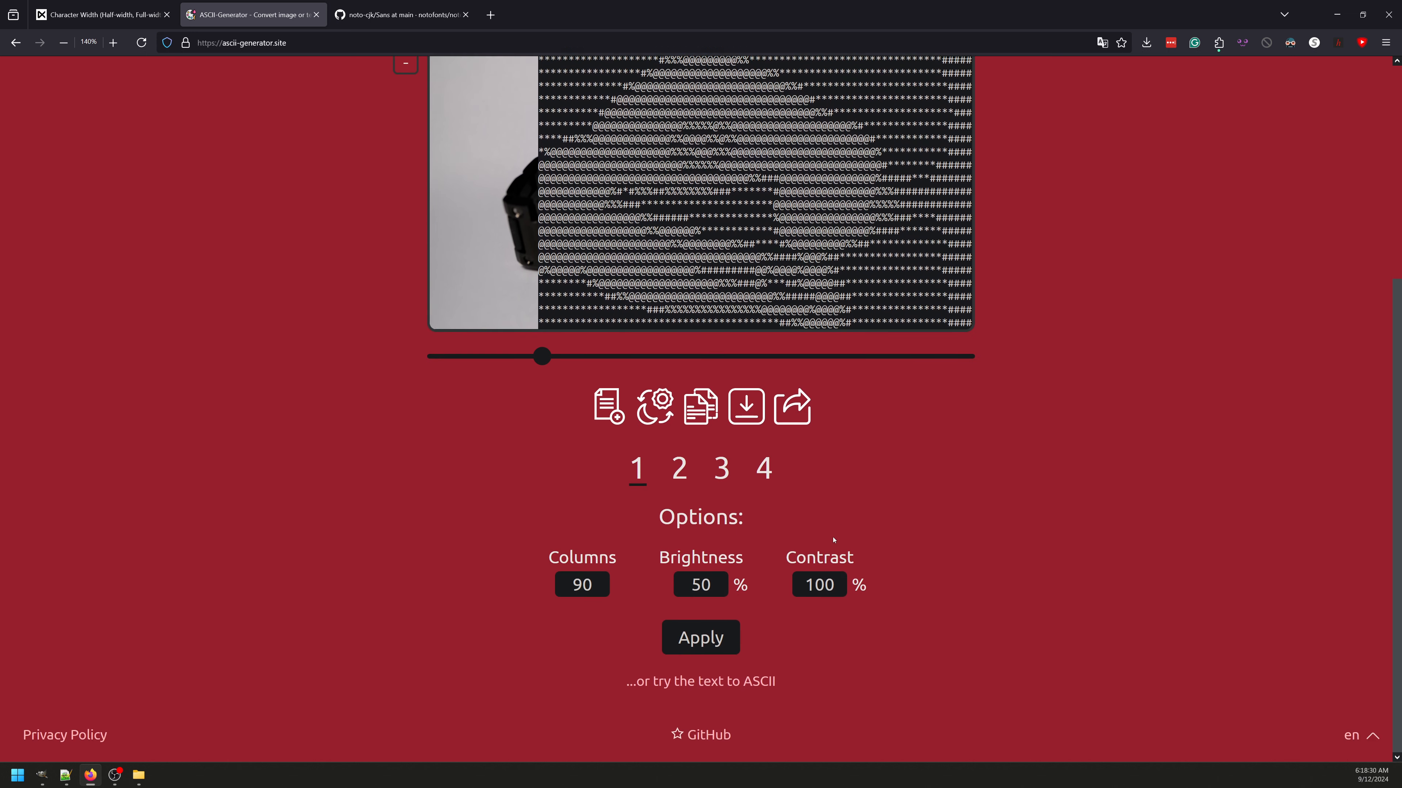
pyautogui.doubleClick(715, 584)
pyautogui.write('30')
pyautogui.press('Return')
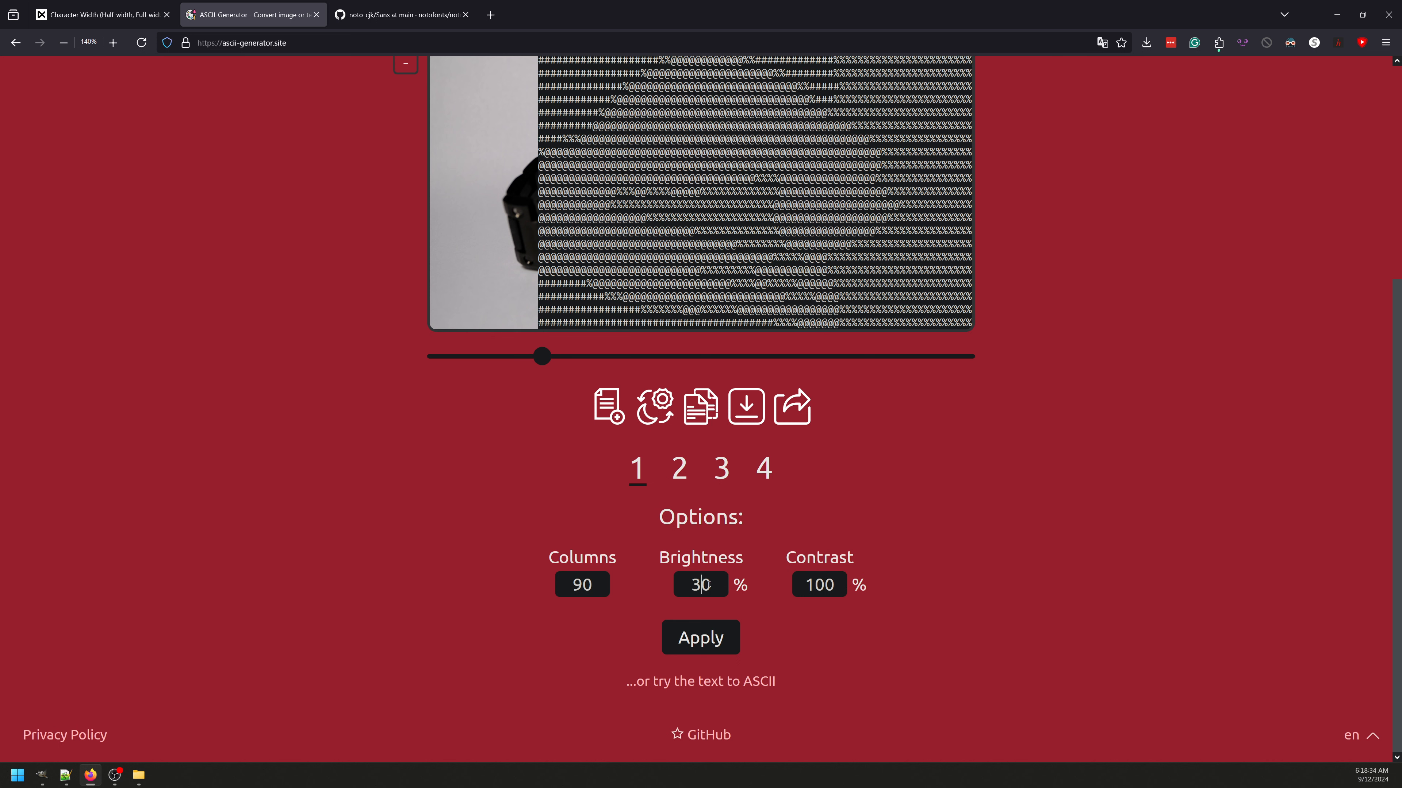
pyautogui.doubleClick(682, 584)
pyautogui.write('100')
pyautogui.press('Return')
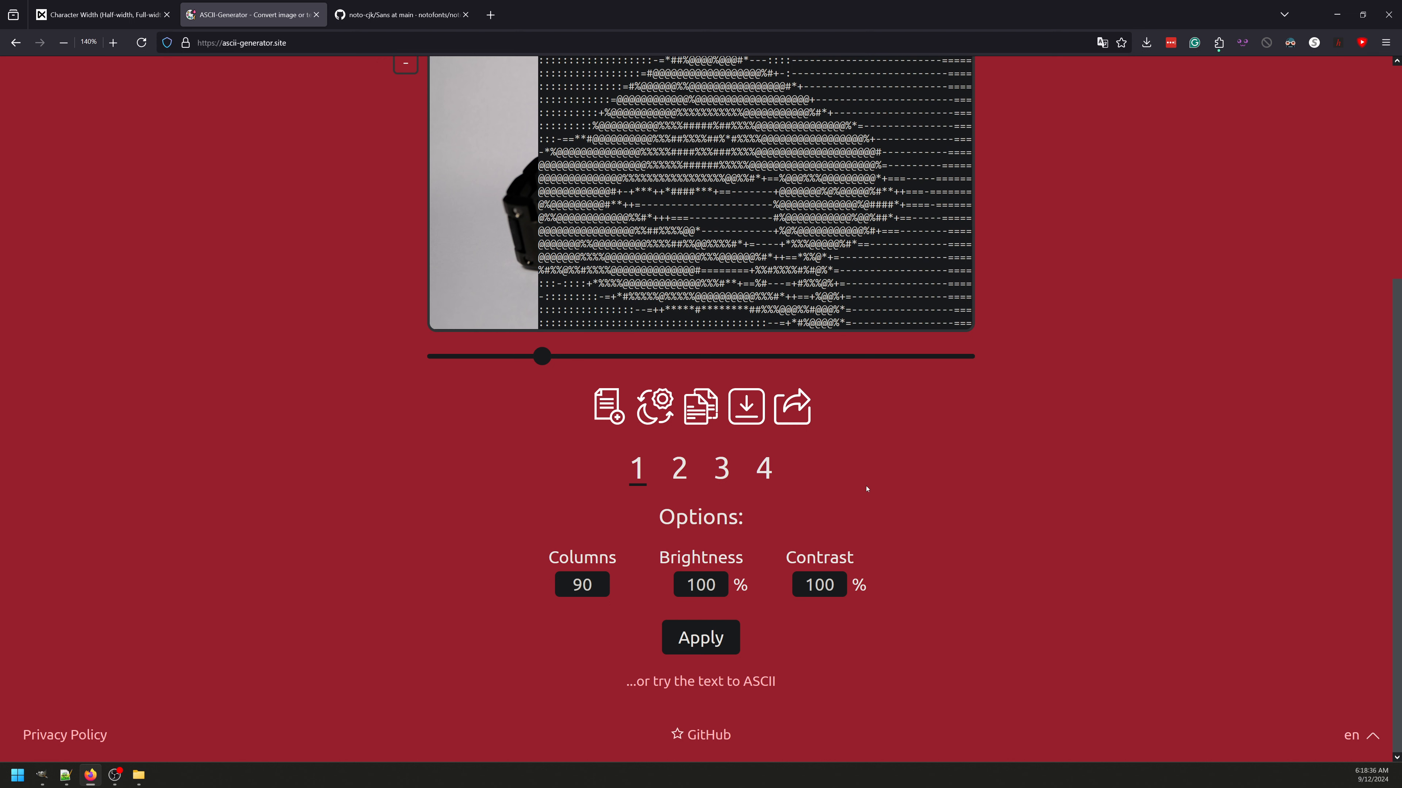
# Step: Try the ASCII art at 50% contrast and set the contrast back to 100%
pyautogui.doubleClick(833, 581)
pyautogui.write('50')
pyautogui.press('Return')
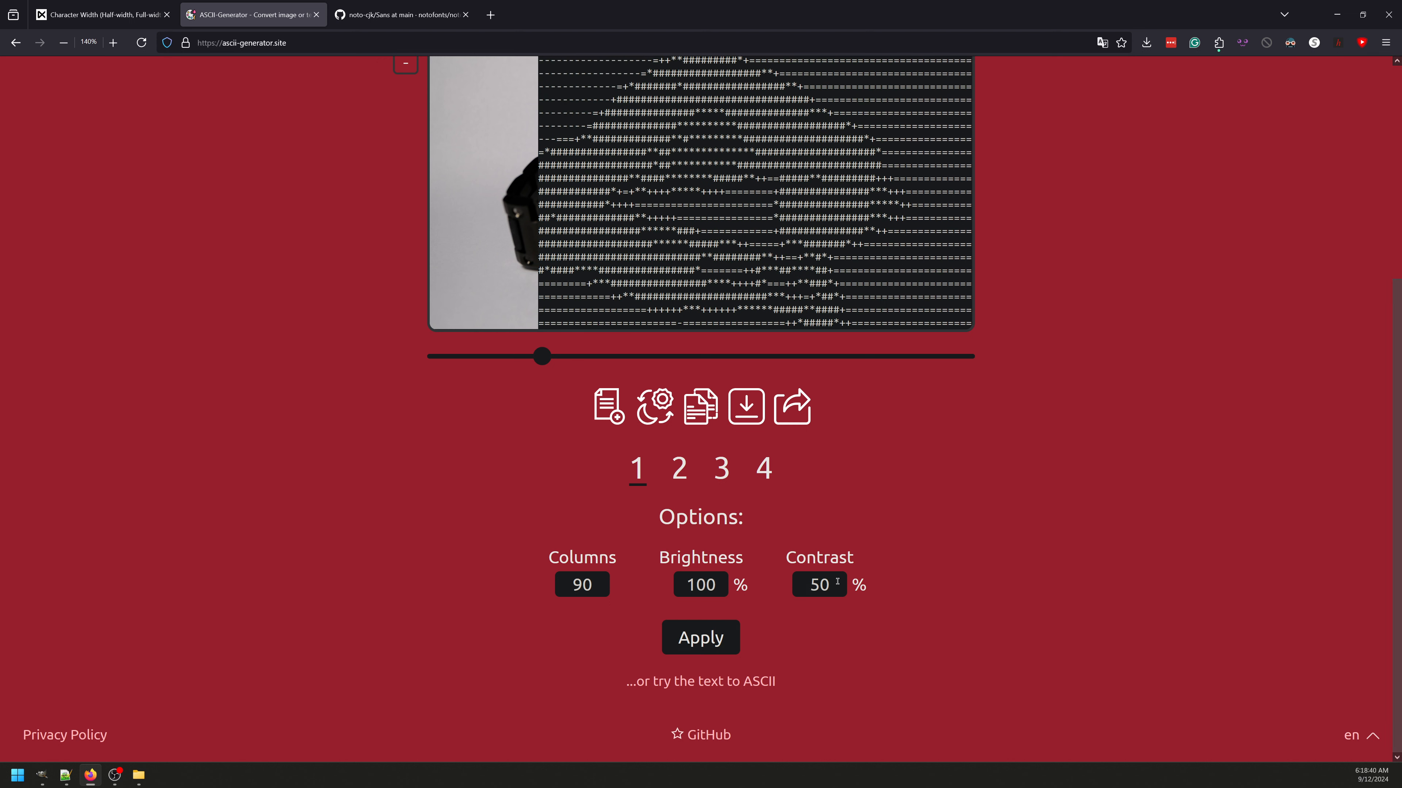
pyautogui.press('BackSpace')
pyautogui.press('BackSpace')
pyautogui.write('100')
pyautogui.press('Return')
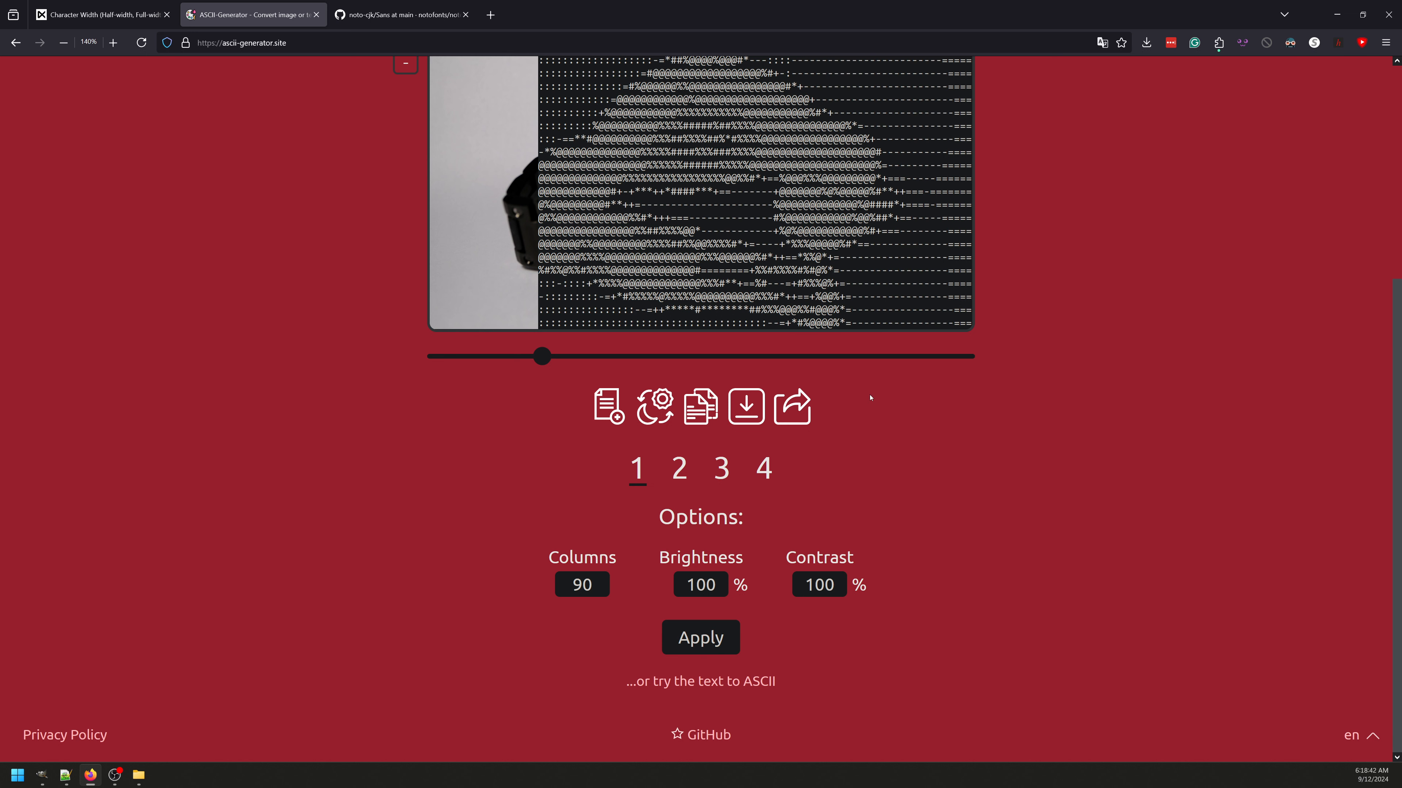
# Step: Regenerate the ASCII art with 120 columns
pyautogui.doubleClick(596, 572)
pyautogui.write('120')
pyautogui.press('Return')
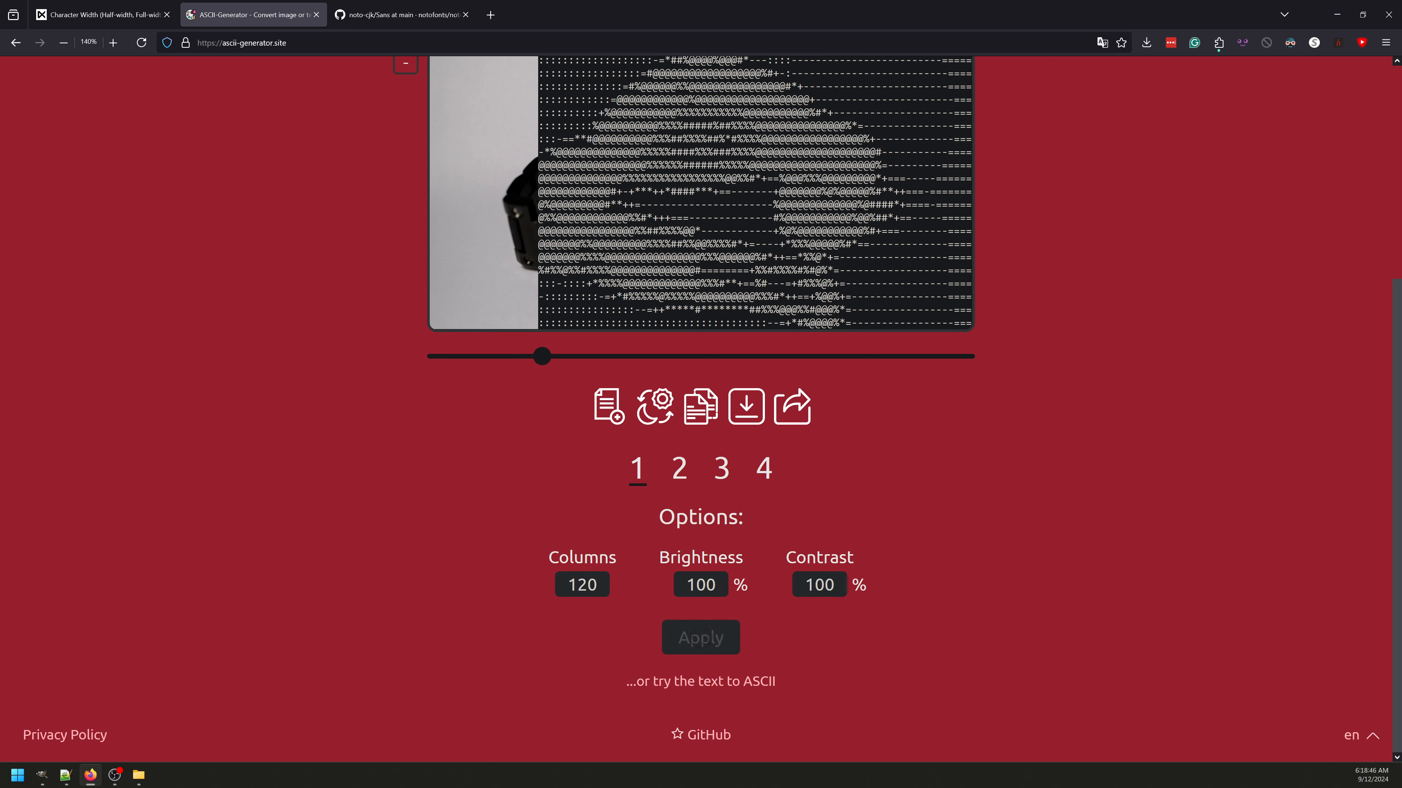
pyautogui.scroll(-2, 792, 459)
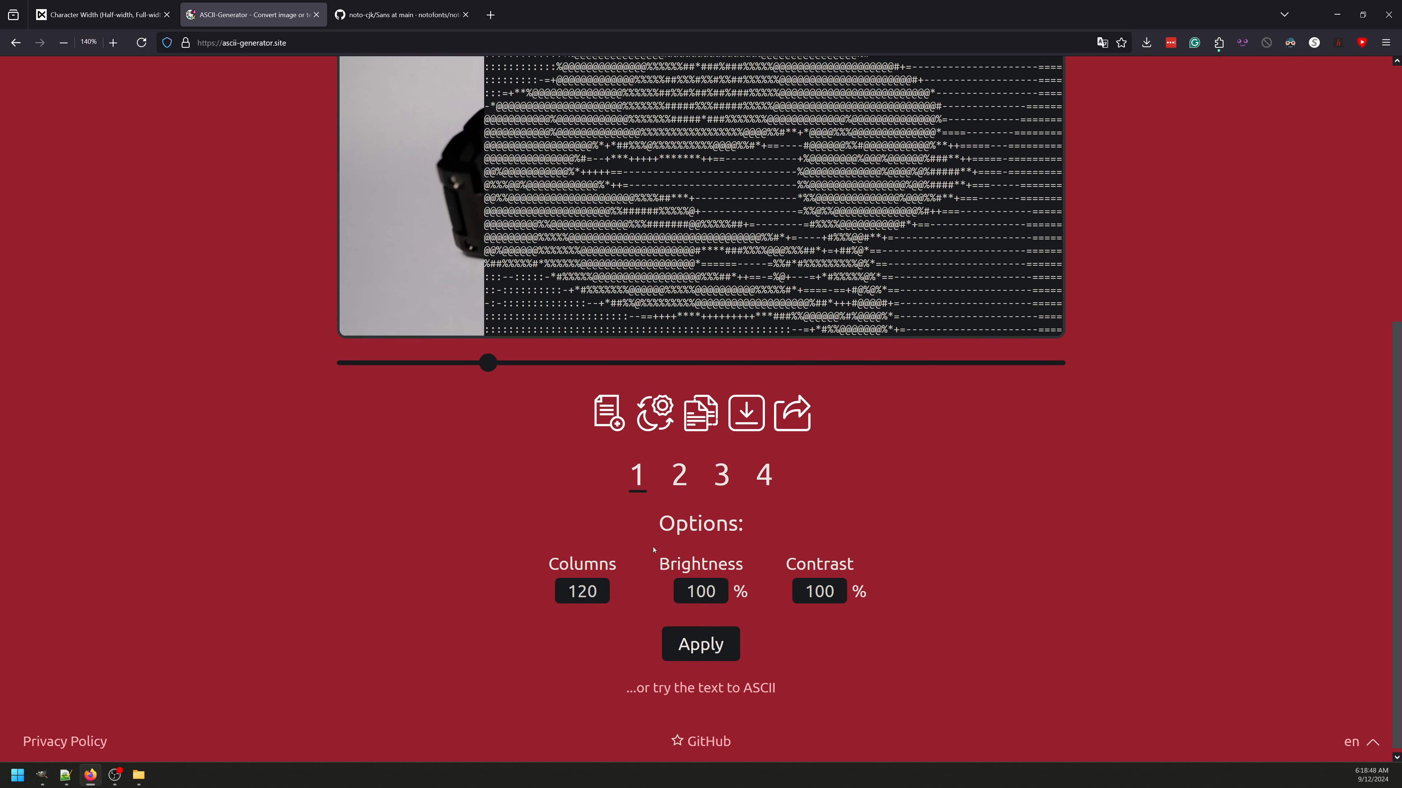
# Step: Increase the ASCII art to 200 columns and inspect the finer result
pyautogui.doubleClick(563, 593)
pyautogui.write('200')
pyautogui.press('Return')
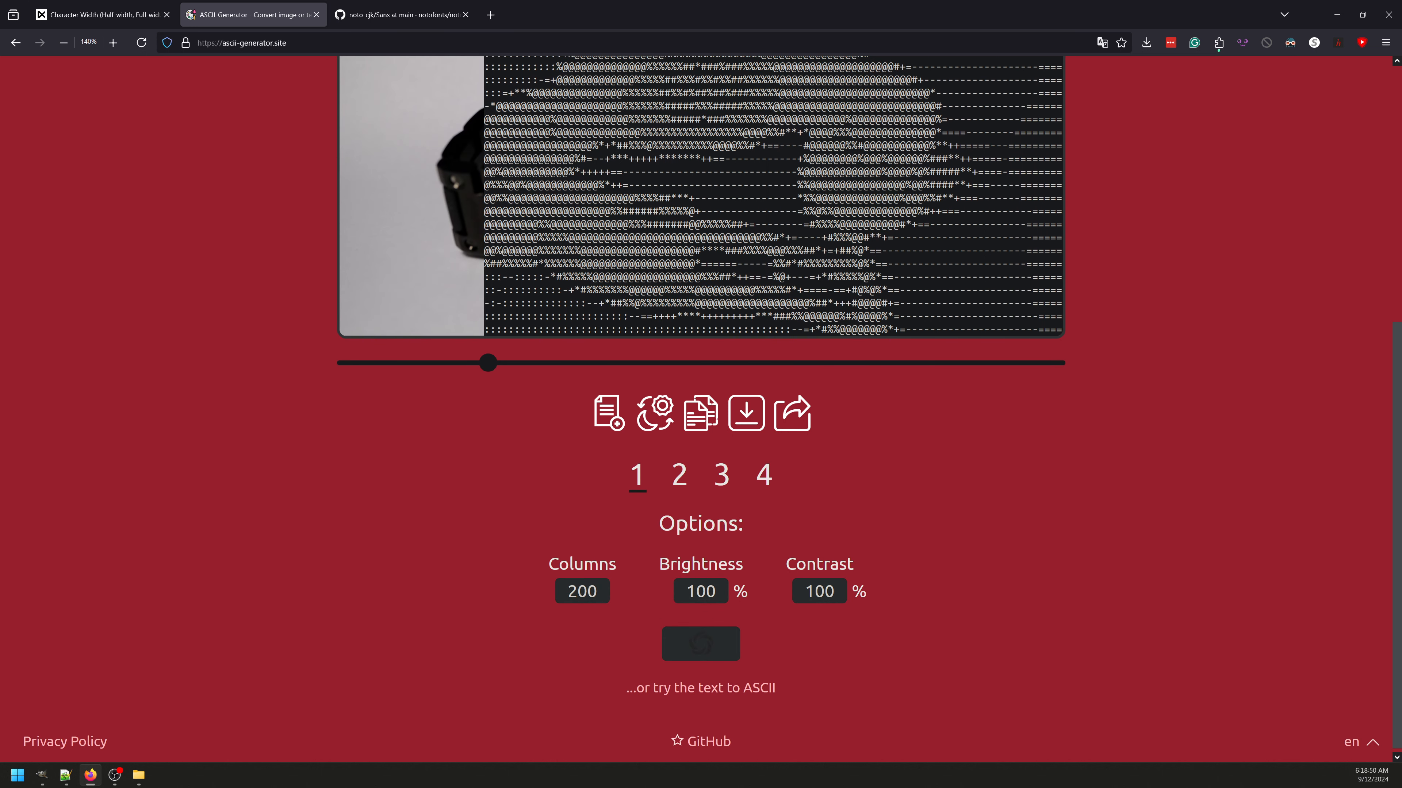
pyautogui.scroll(2, 756, 276)
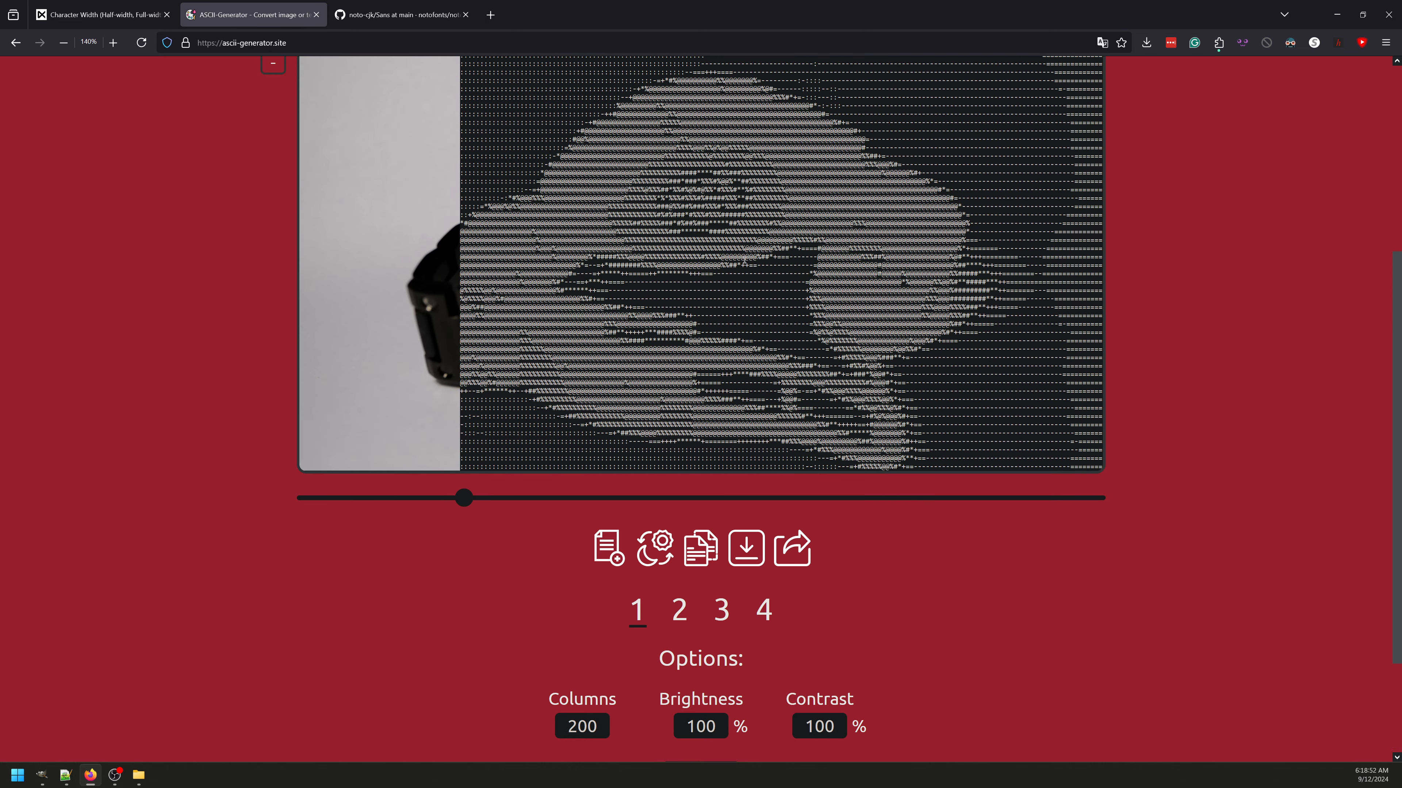
pyautogui.scroll(-2, 761, 281)
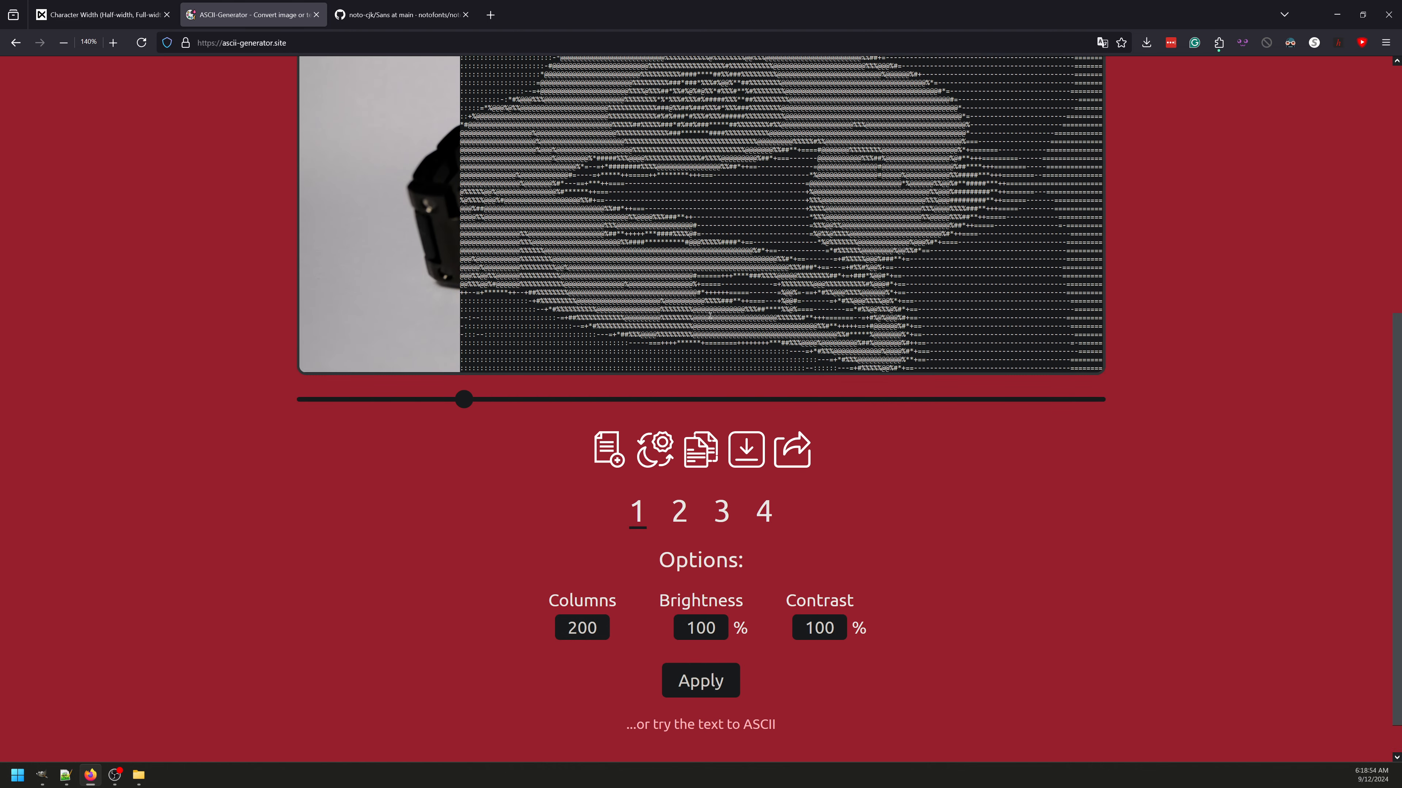
pyautogui.scroll(2, 720, 312)
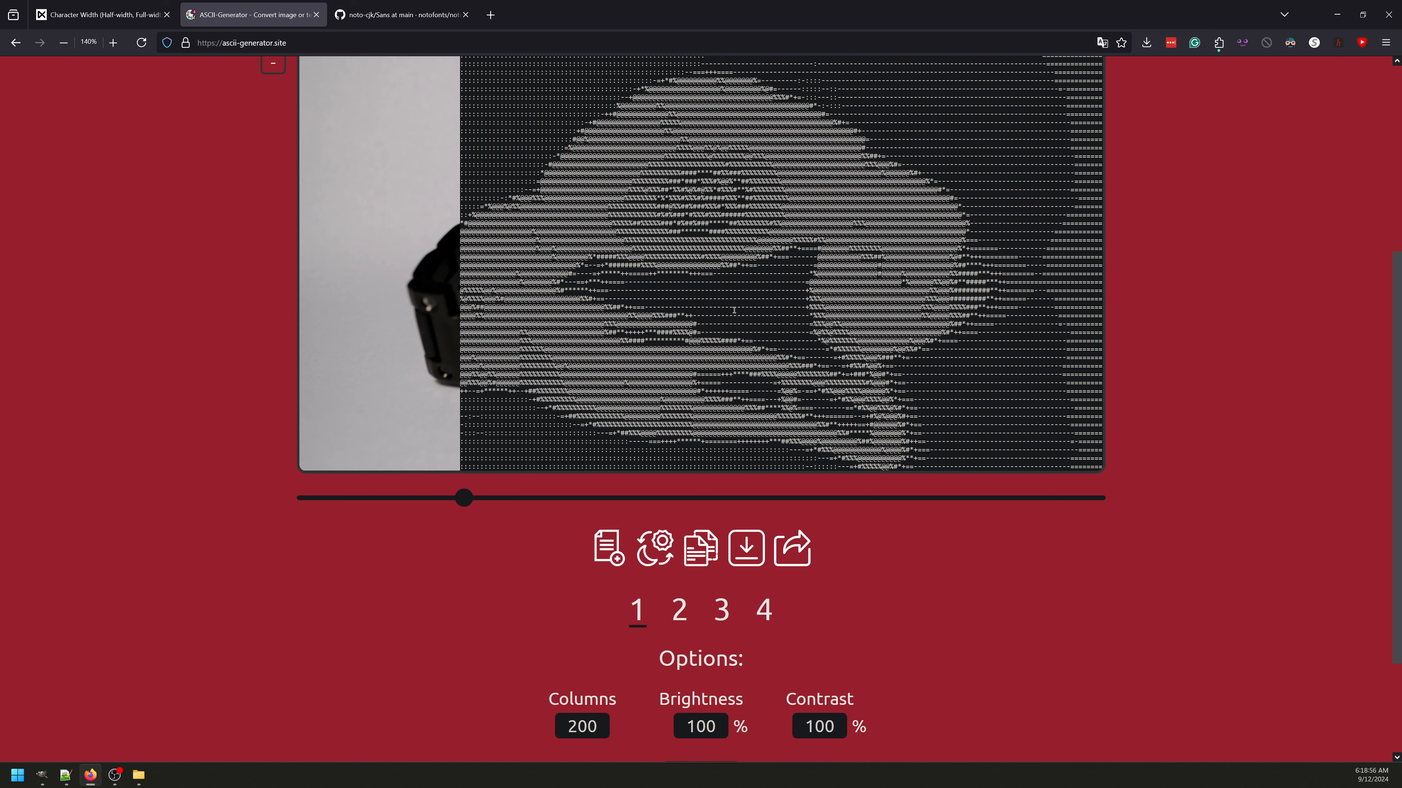
pyautogui.scroll(2, 749, 305)
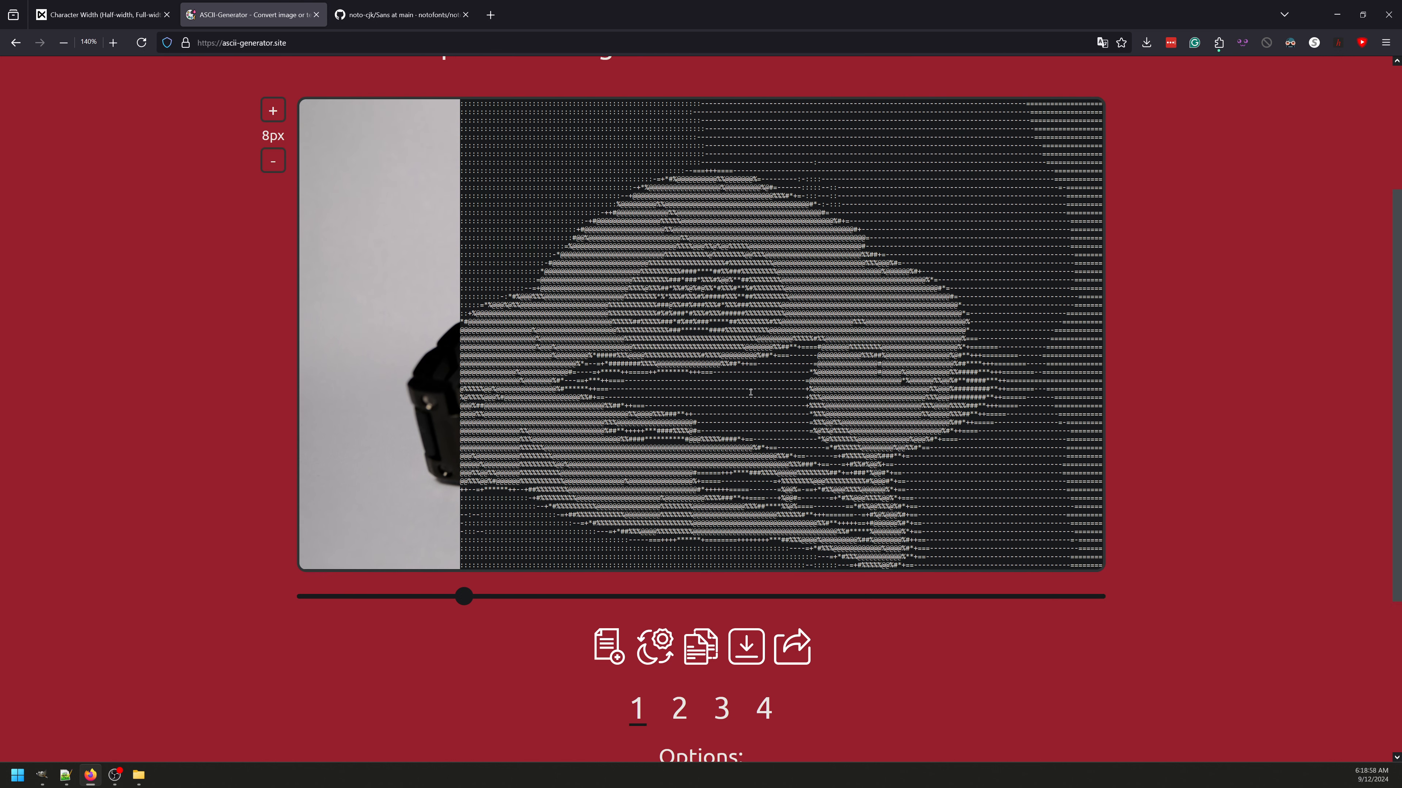
pyautogui.scroll(-2, 750, 392)
# Step: Reduce the ASCII art to 90 columns
pyautogui.doubleClick(596, 729)
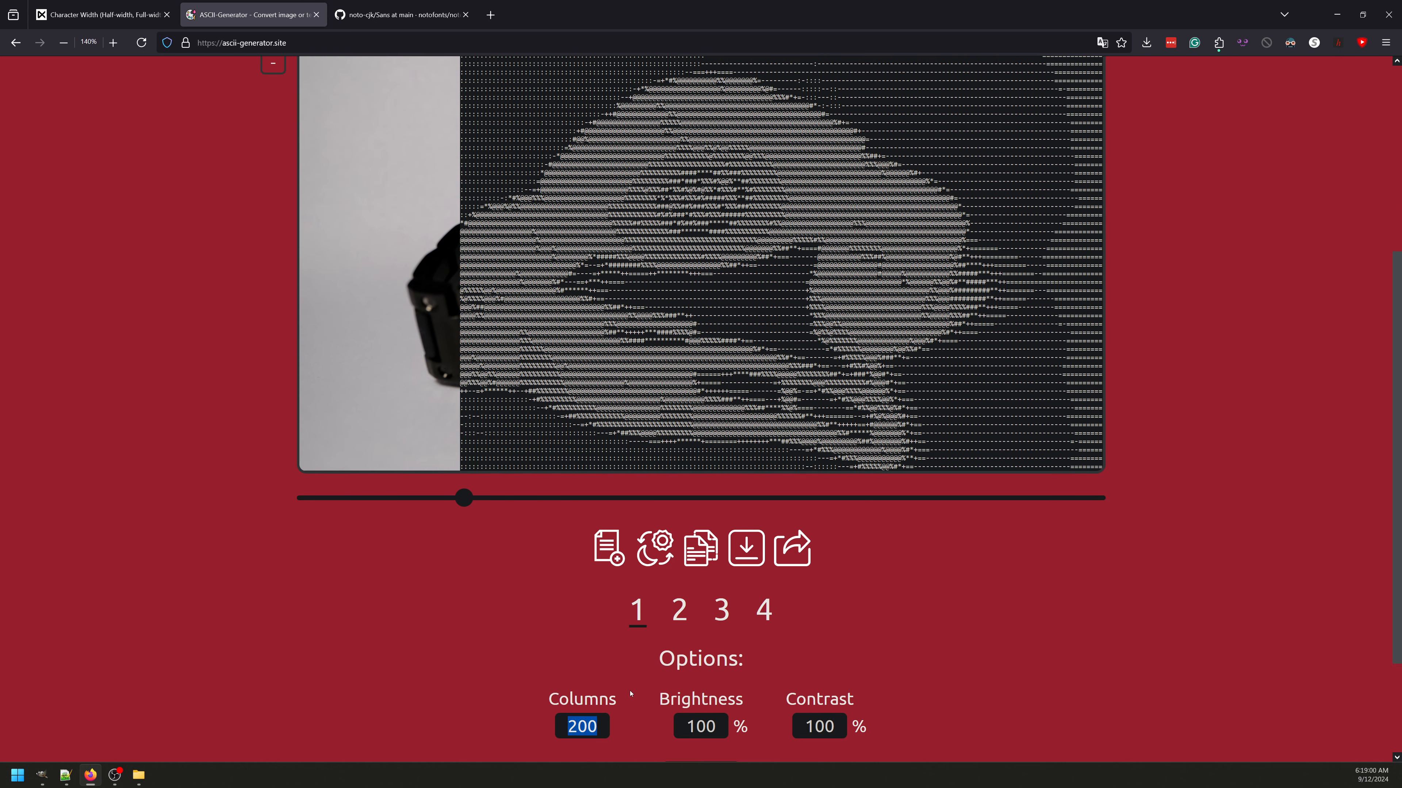
pyautogui.write('90')
pyautogui.press('Return')
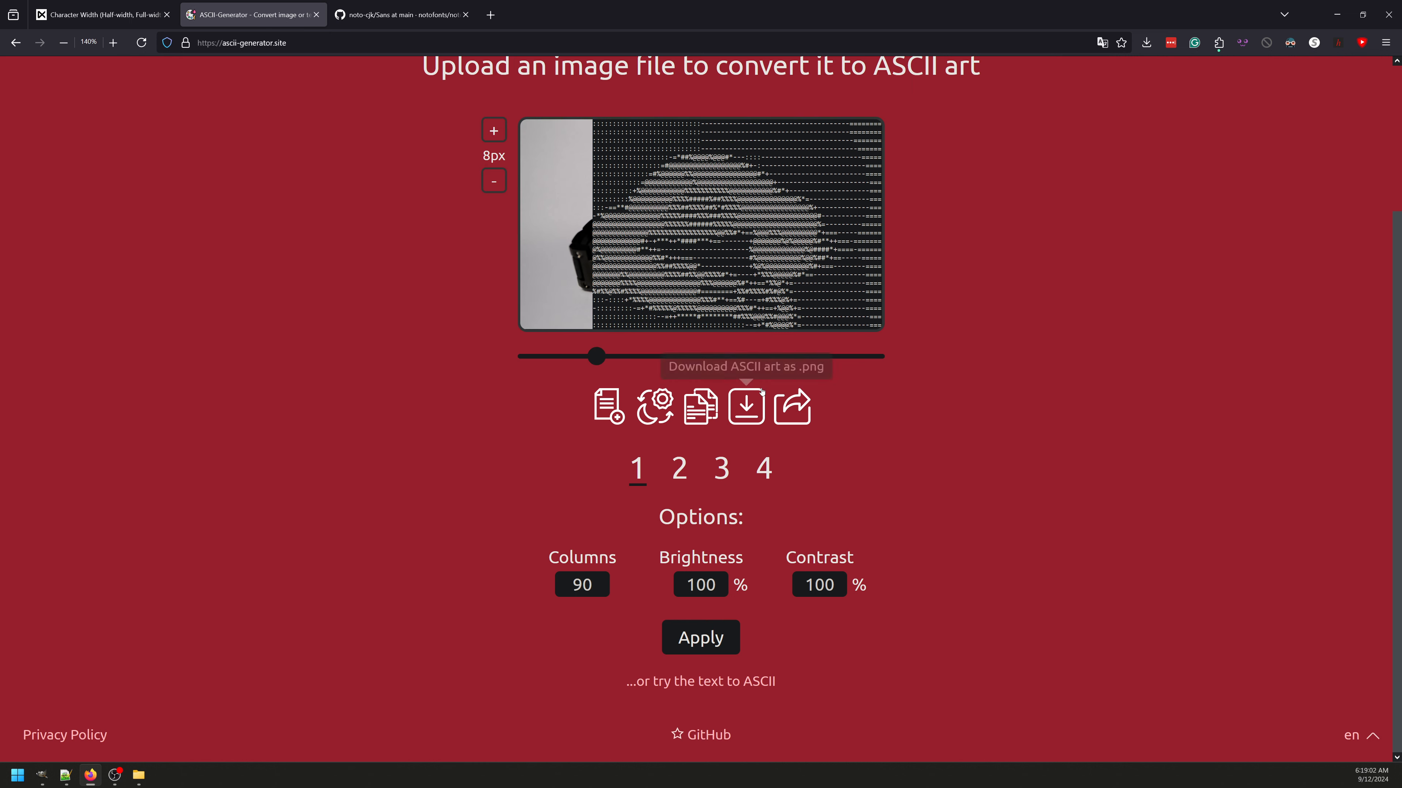
# Step: Set the number of columns to 120 and apply it to the ASCII art
pyautogui.doubleClick(568, 580)
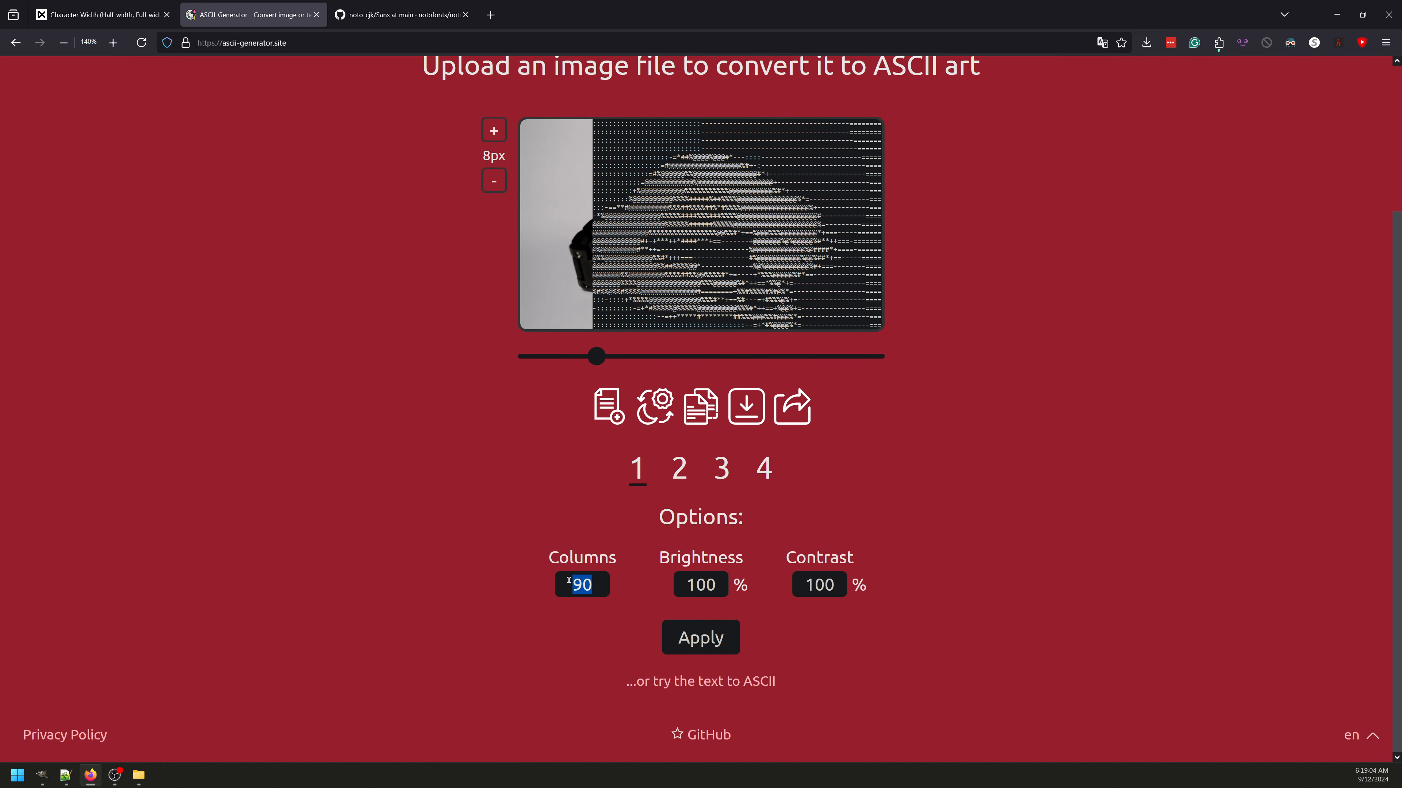
pyautogui.write('120')
pyautogui.click(708, 646)
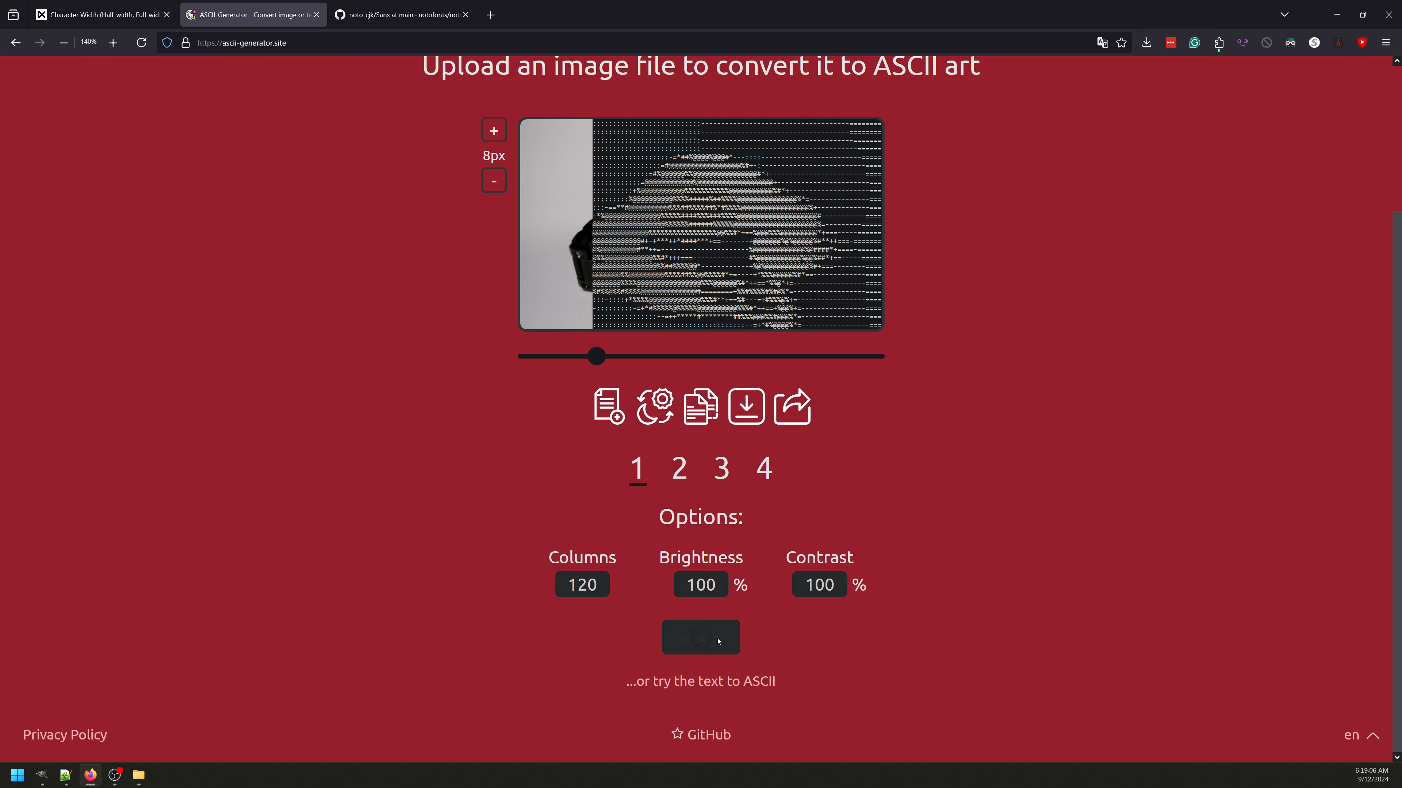
pyautogui.scroll(2, 874, 363)
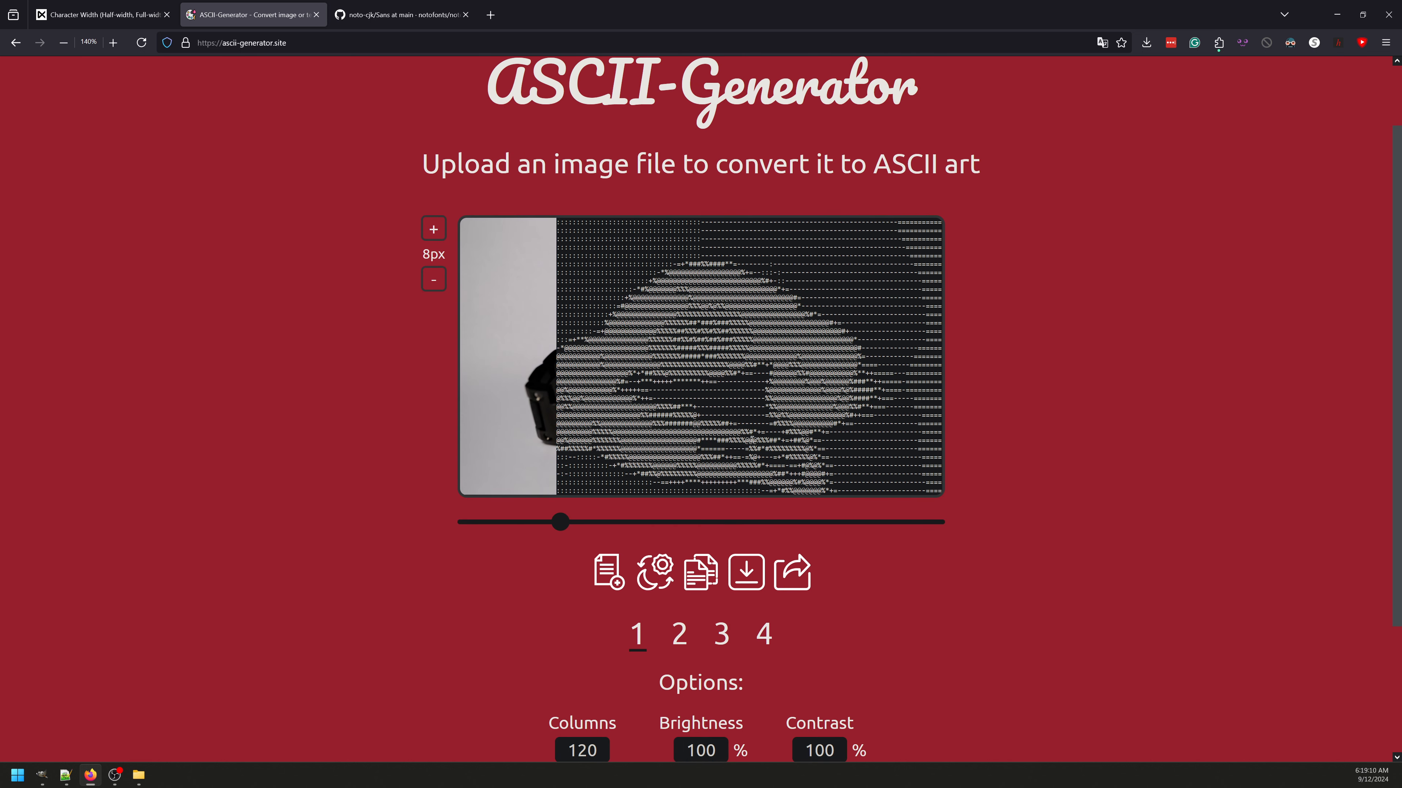
# Step: Copy the generated ASCII art and paste it into the blank document in Notepad++
pyautogui.moveTo(616, 255); pyautogui.dragTo(883, 382)
pyautogui.click(1051, 440)
pyautogui.click(66, 775)
pyautogui.hotkey('ctrl', 'v')
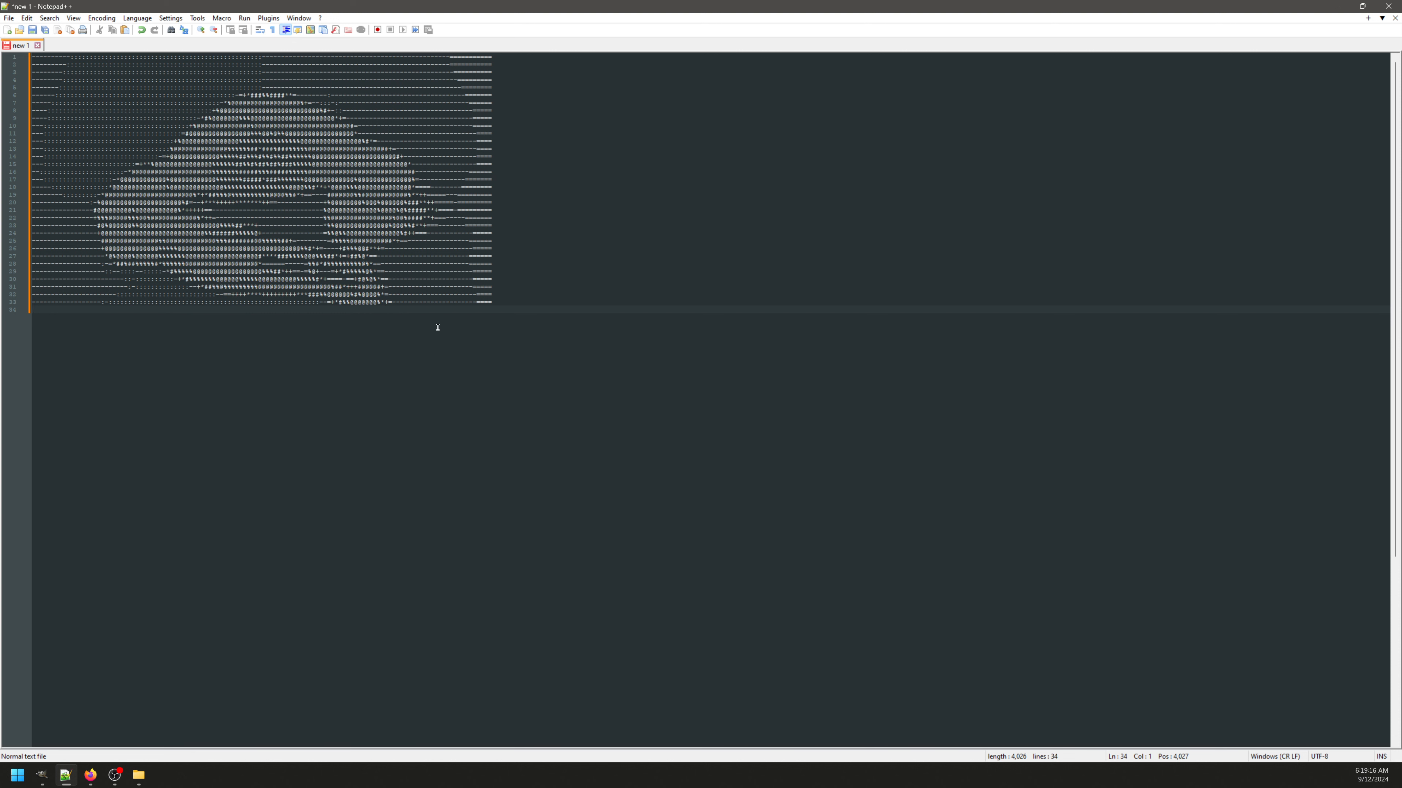
# Step: Highlight all rows of the pasted ASCII art to check their alignment, and clear the selection
pyautogui.moveTo(495, 190); pyautogui.dragTo(497, 195)
pyautogui.moveTo(514, 302); pyautogui.dragTo(513, 57)
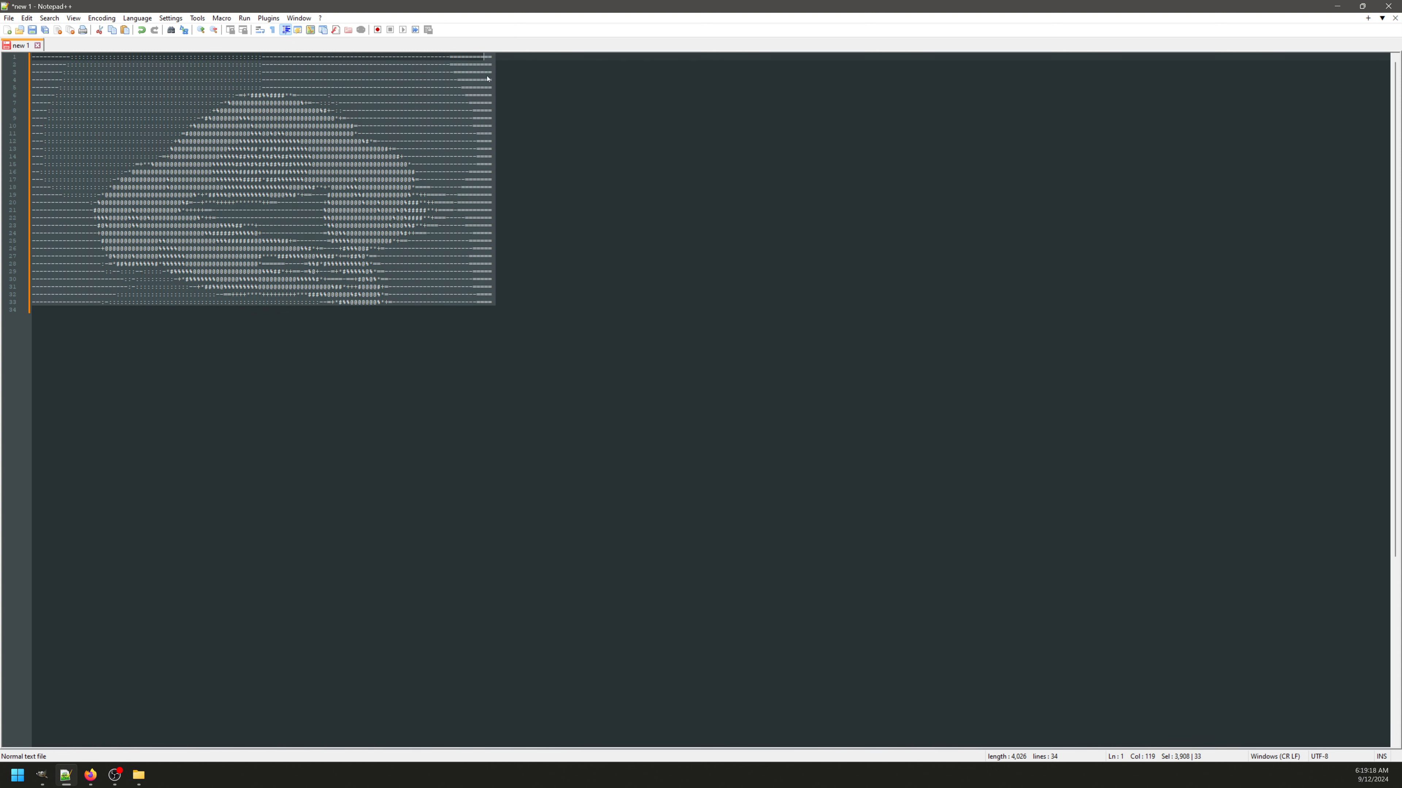
pyautogui.click(530, 187)
# Step: Switch to GIMP, create a 2560 × 1440 px image, and paste the ASCII art as a Sans-serif text layer
pyautogui.click(42, 775)
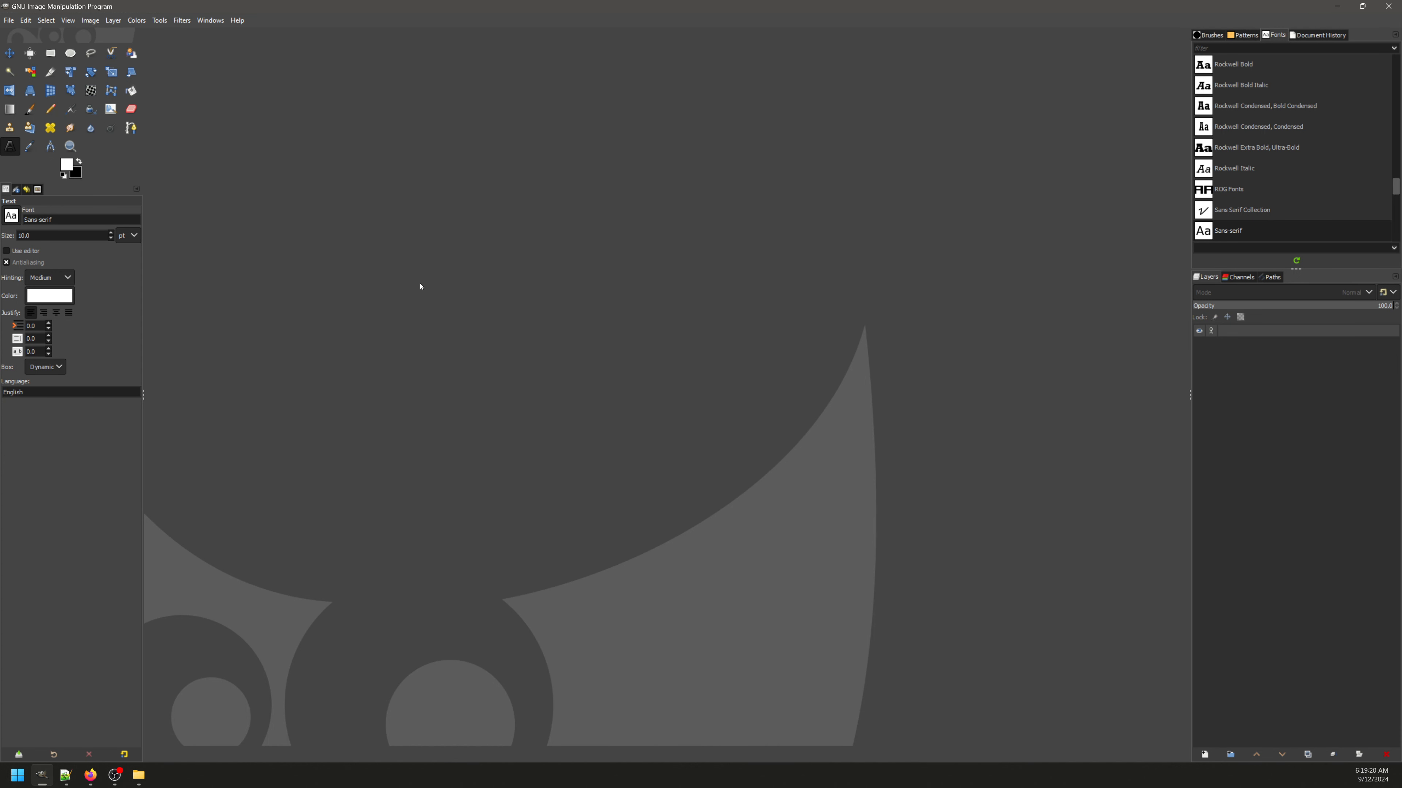
pyautogui.hotkey('ctrl', 'n')
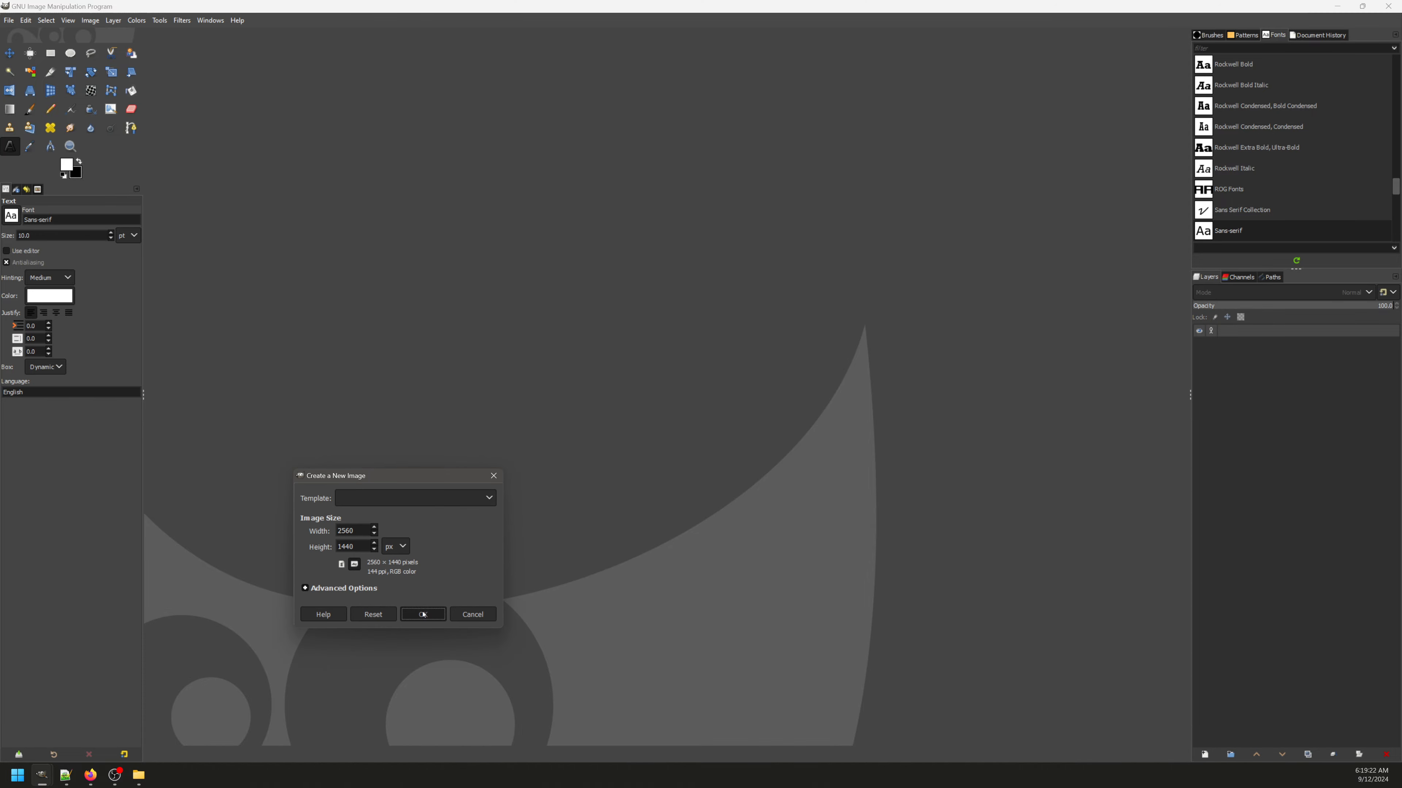
pyautogui.press('Return')
pyautogui.click(480, 222)
pyautogui.hotkey('ctrl', 'v')
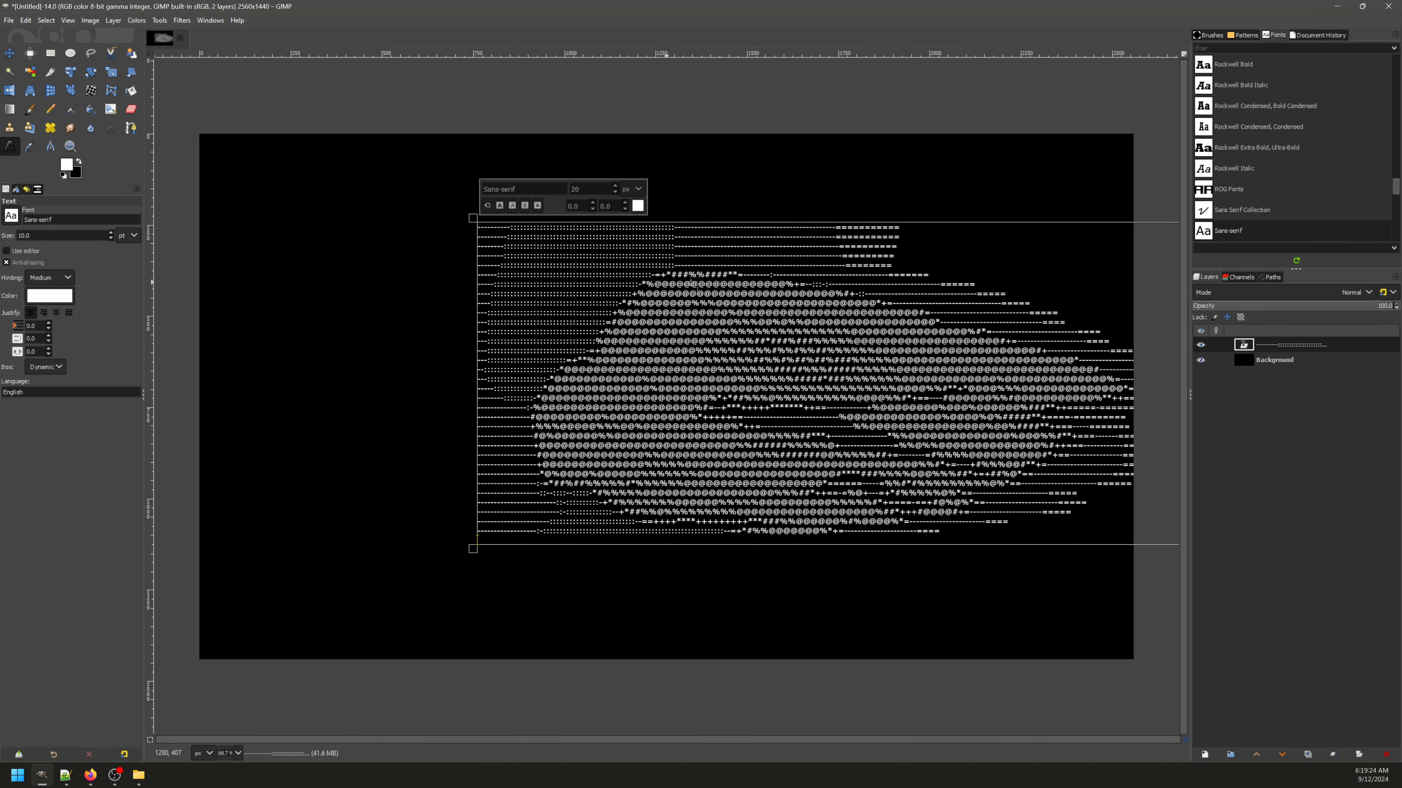
# Step: Examine the widths of the dash and equals characters near the ends of the text layer's upper rows
pyautogui.scroll(2, 815, 280)
pyautogui.scroll(2, 891, 160)
pyautogui.moveTo(820, 309); pyautogui.dragTo(850, 317)
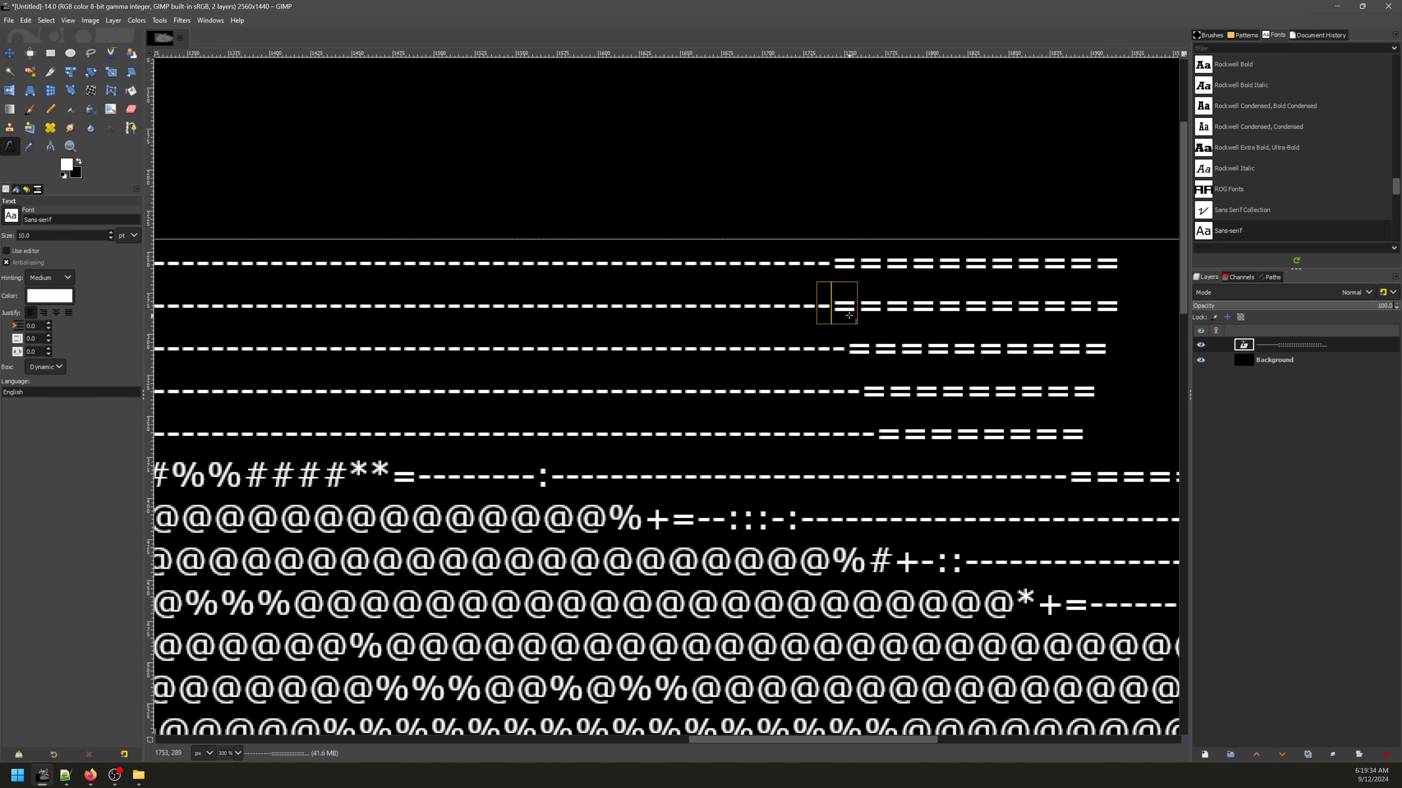
pyautogui.scroll(3, 847, 317)
pyautogui.scroll(-6, 848, 317)
pyautogui.scroll(3, 847, 316)
pyautogui.click(823, 311)
pyautogui.hotkey('shift', 'Left')
pyautogui.scroll(-4, 823, 305)
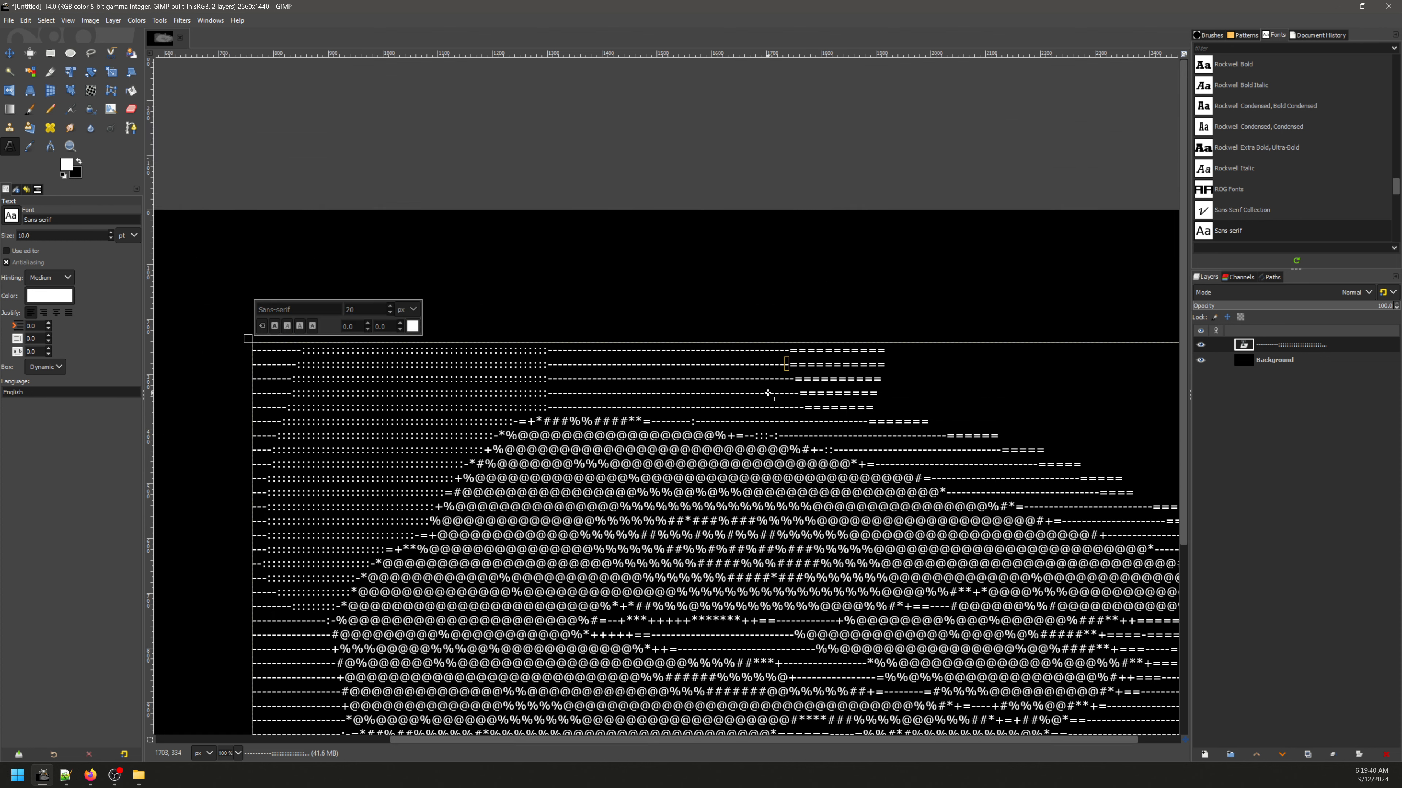
# Step: Inspect up close where the upper rows of the Sans-serif text layer end
pyautogui.scroll(2, 791, 408)
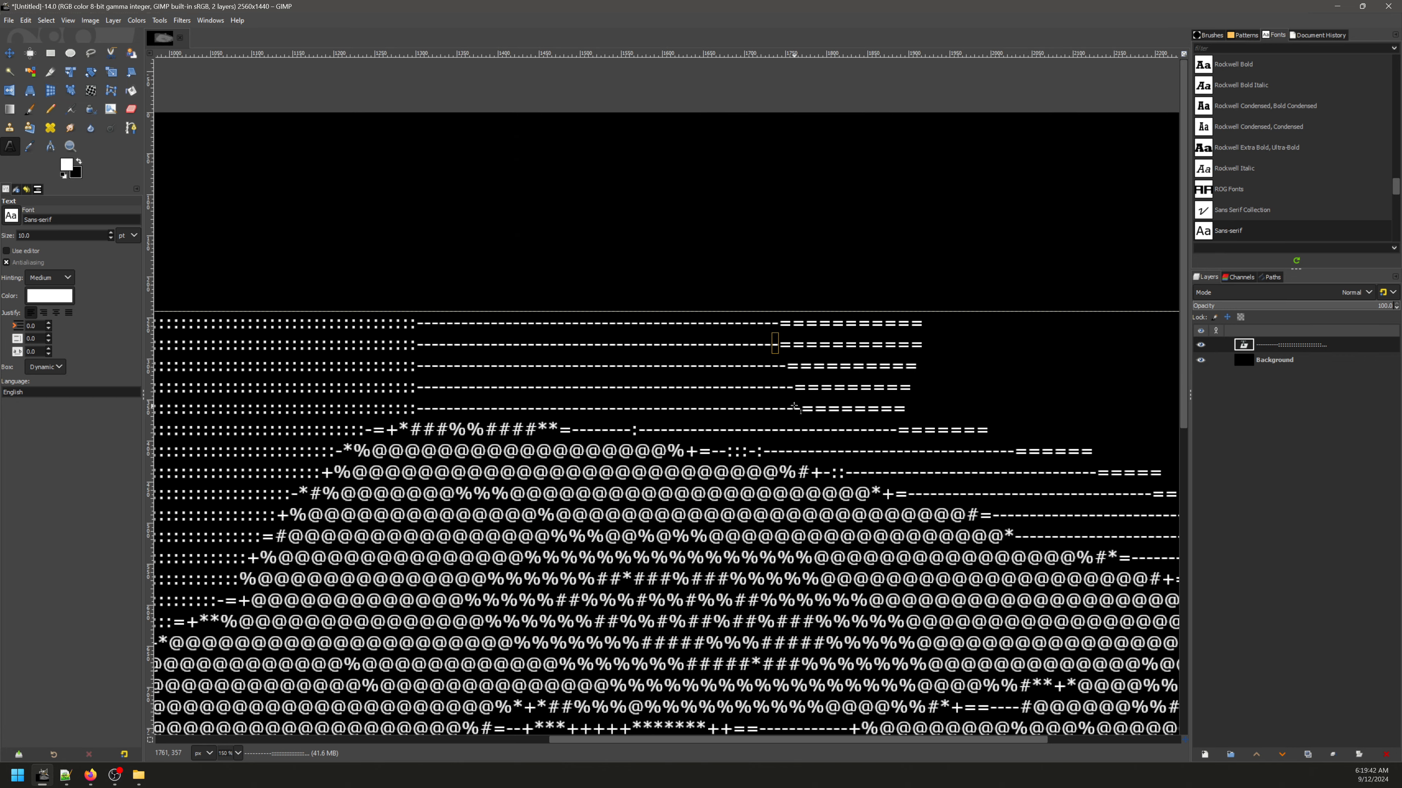
pyautogui.click(820, 388)
pyautogui.scroll(-3, 820, 388)
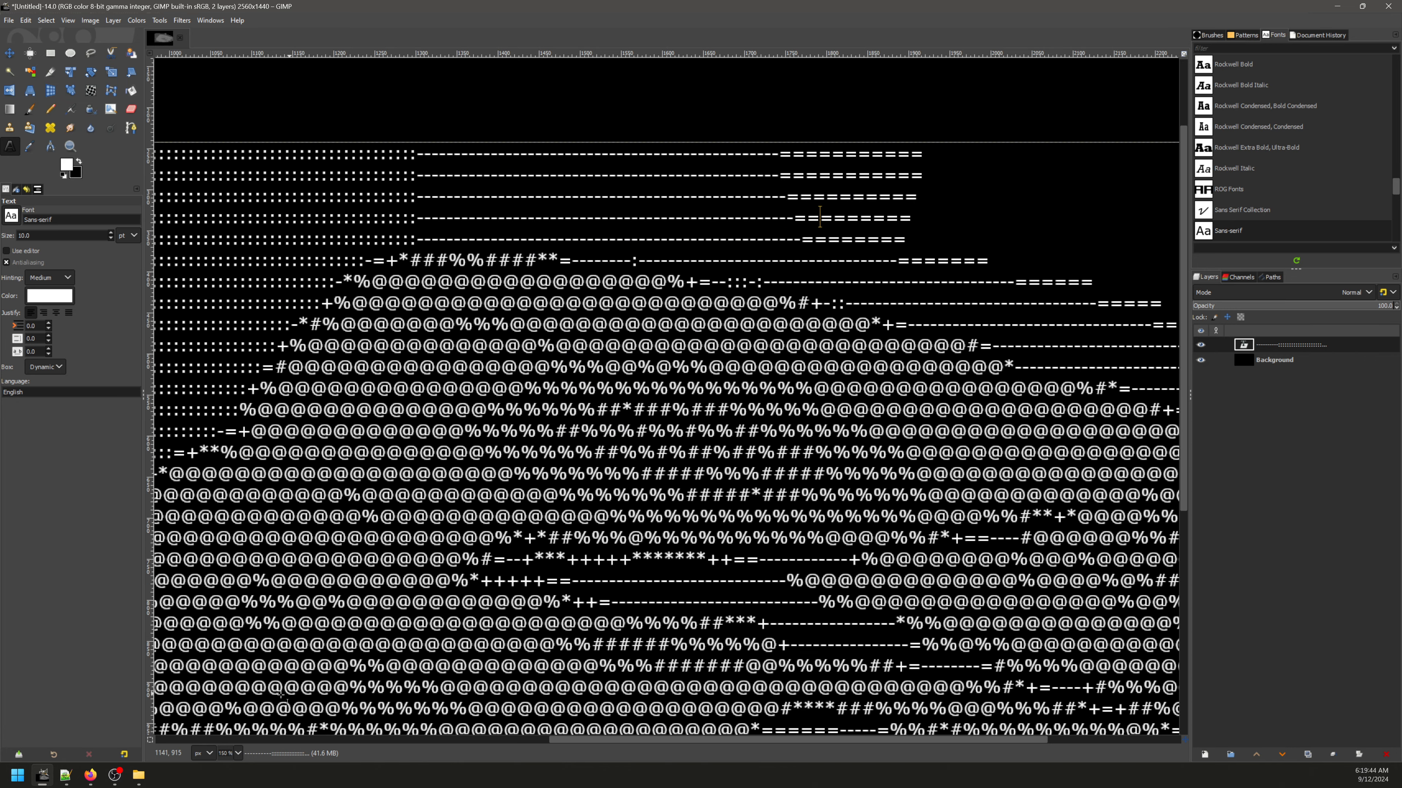
# Step: Copy the Full Width version of the ASCII art from DenCode in the browser and paste it below the original in Notepad++
pyautogui.click(89, 775)
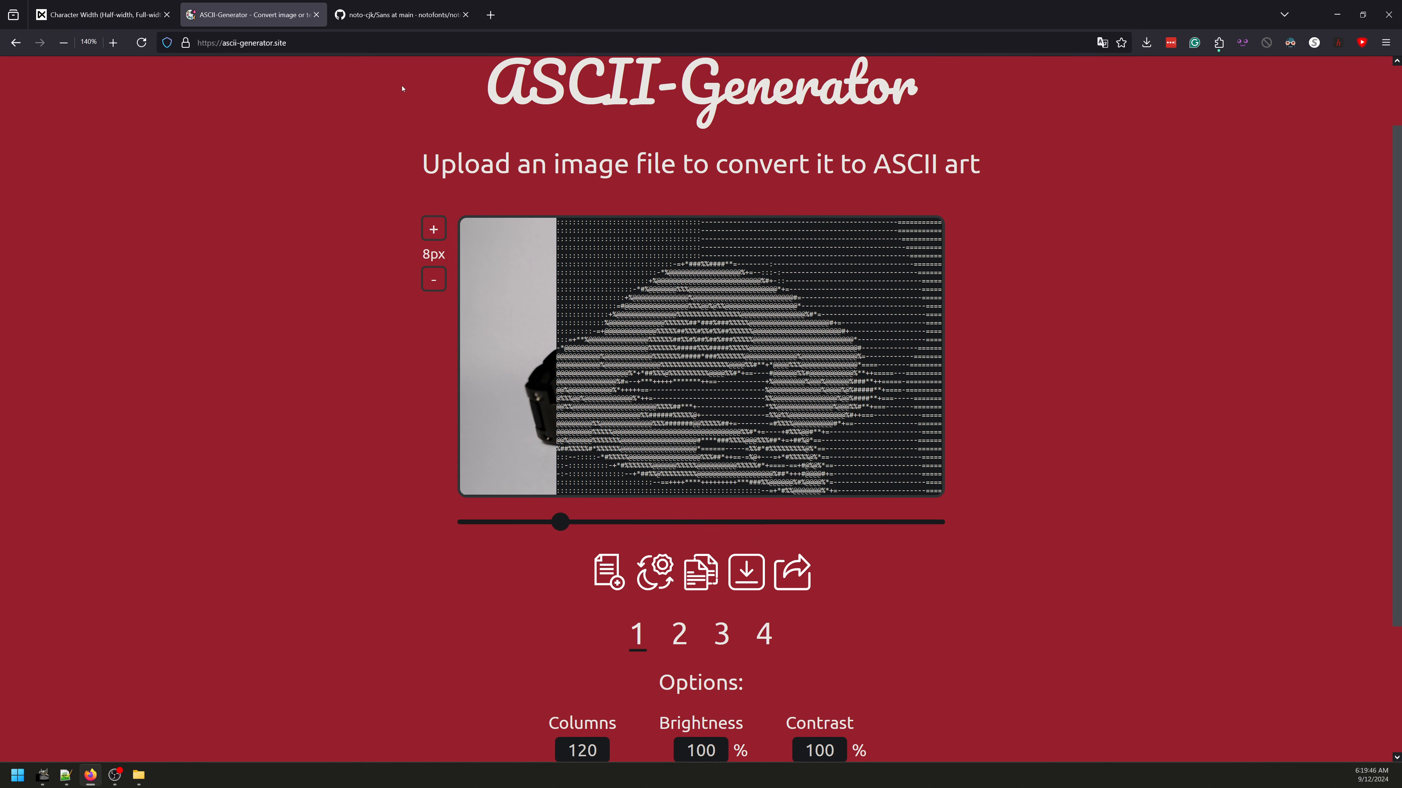
pyautogui.click(99, 14)
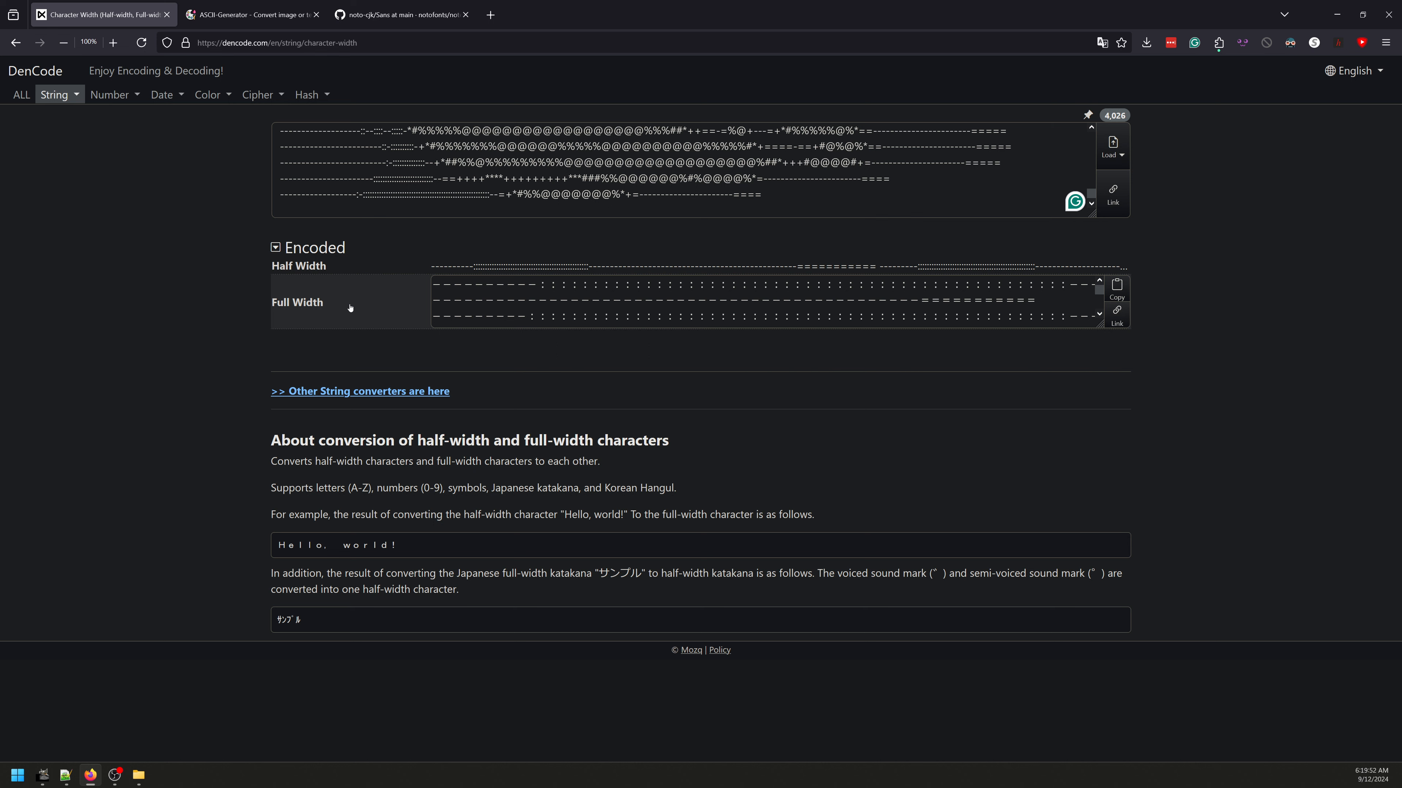
pyautogui.click(1117, 288)
pyautogui.click(65, 776)
pyautogui.click(542, 521)
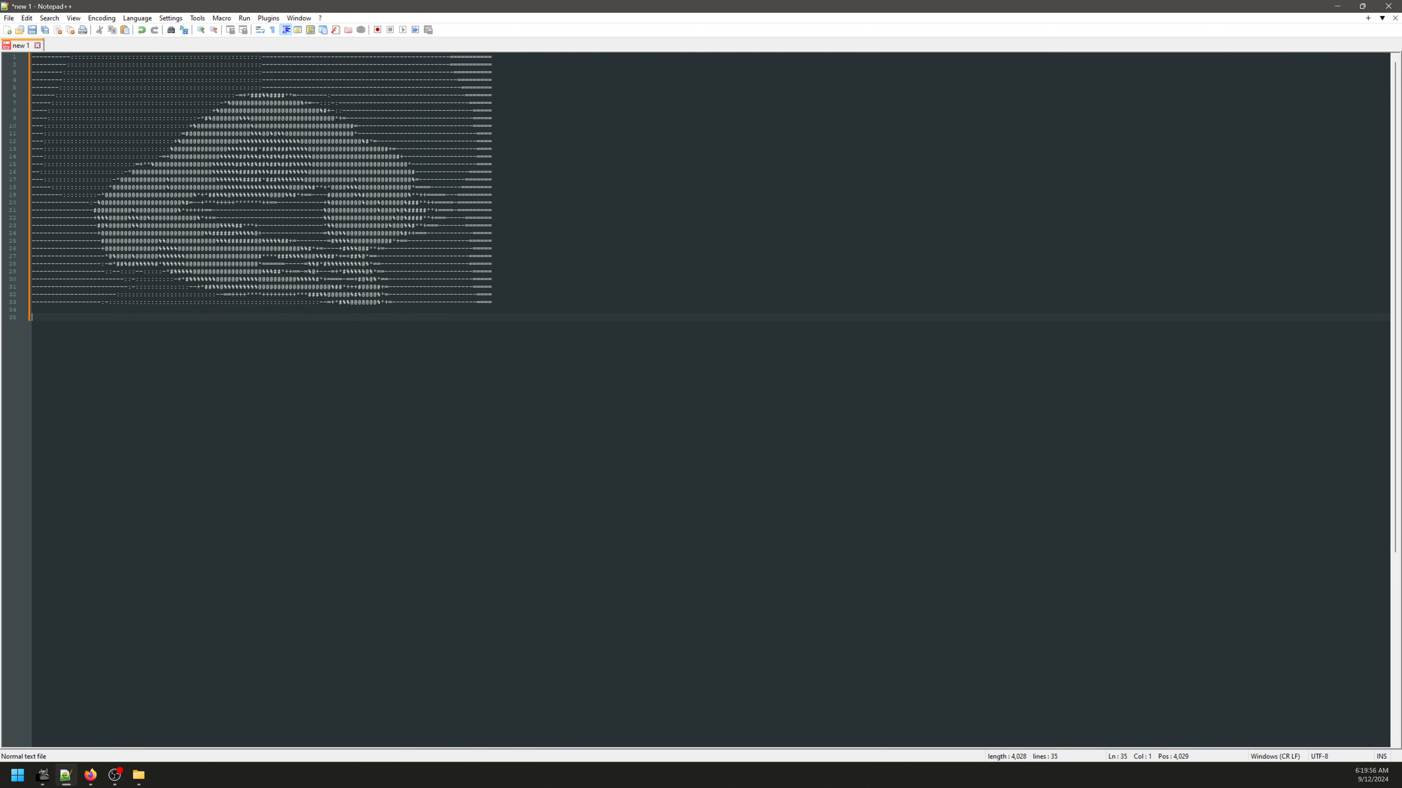
pyautogui.hotkey('ctrl', 'v')
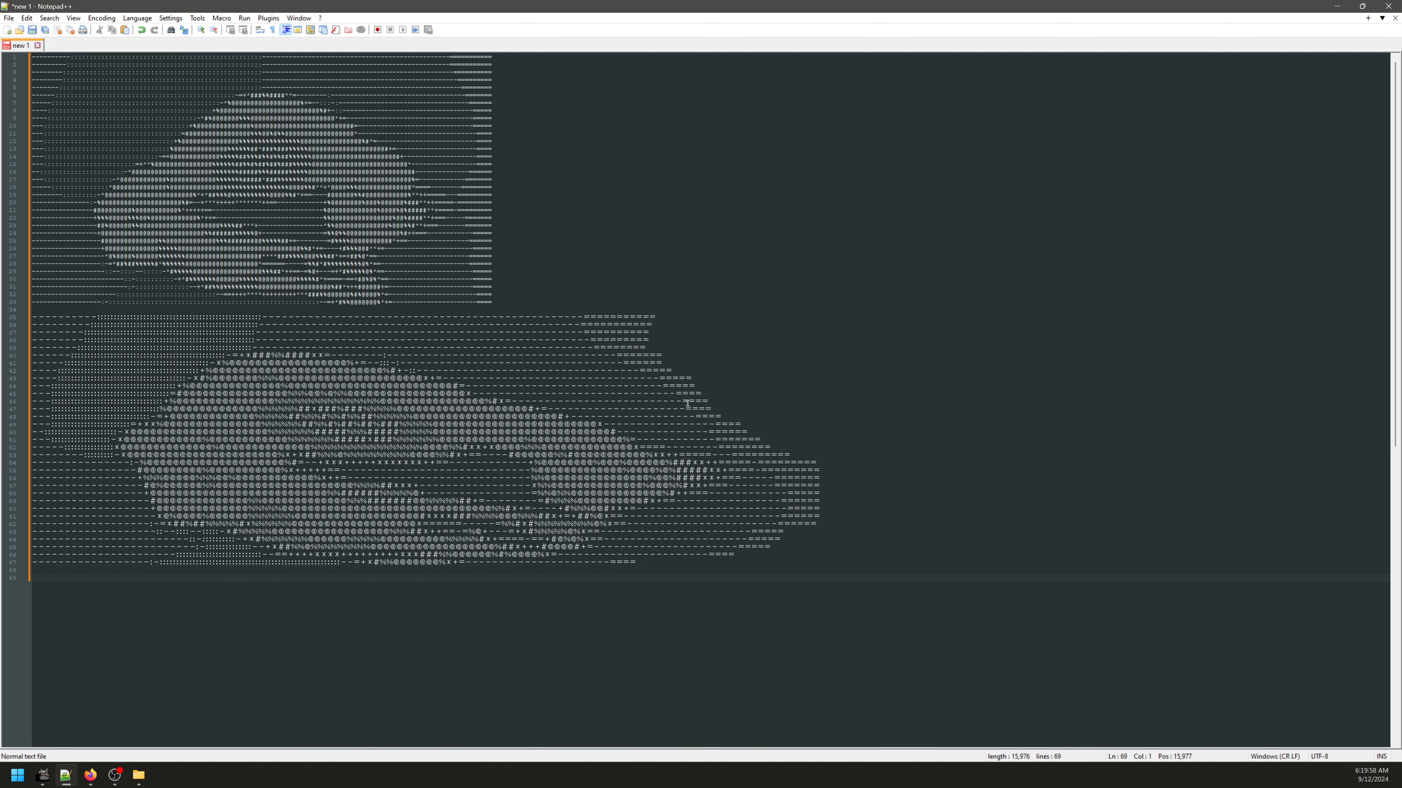
pyautogui.moveTo(690, 564); pyautogui.dragTo(347, 405)
pyautogui.click(606, 455)
# Step: Switch to GIMP and replace all text in the Sans-serif layer with the copied full-width ASCII art
pyautogui.click(42, 776)
pyautogui.scroll(-5, 535, 420)
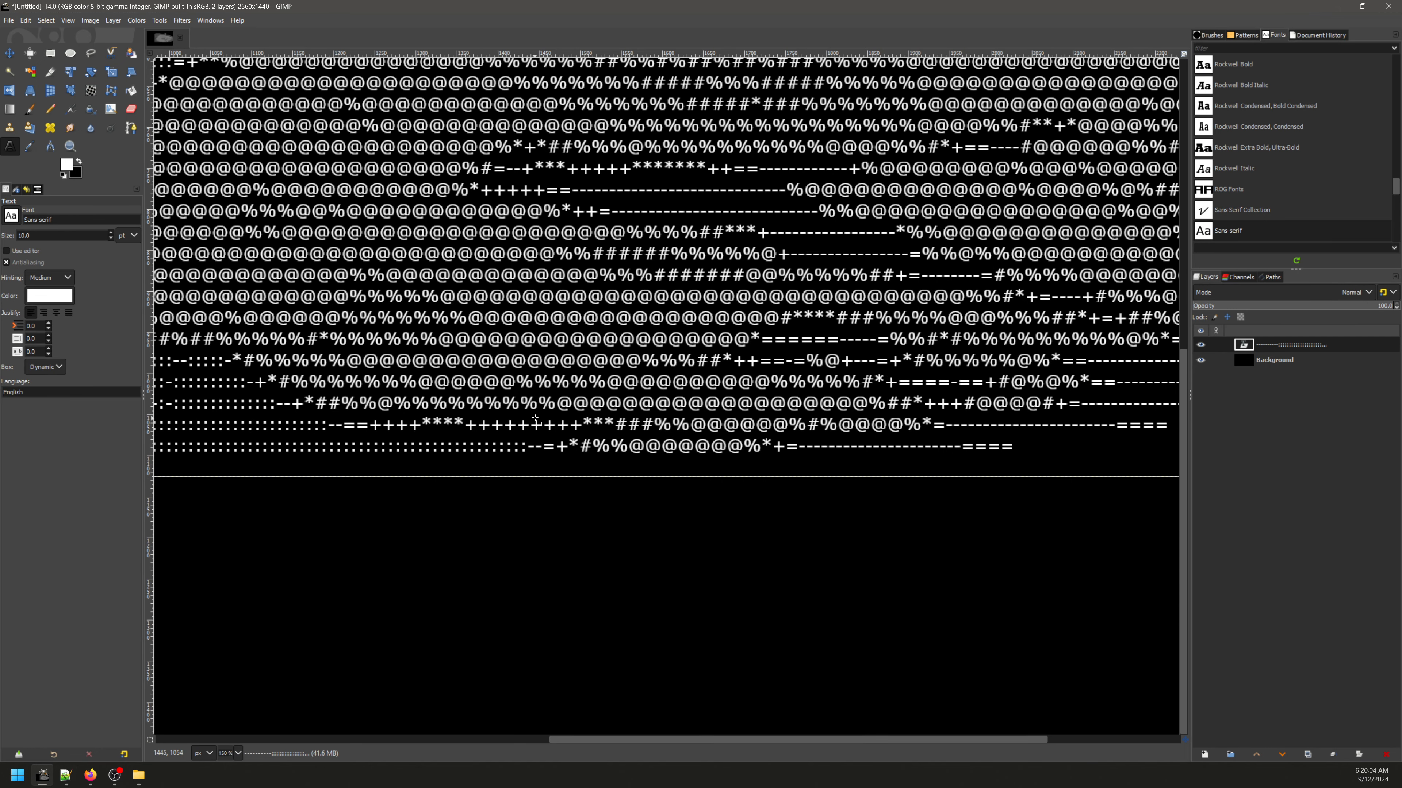
pyautogui.scroll(-4, 556, 381)
pyautogui.hotkey('ctrl', 'a')
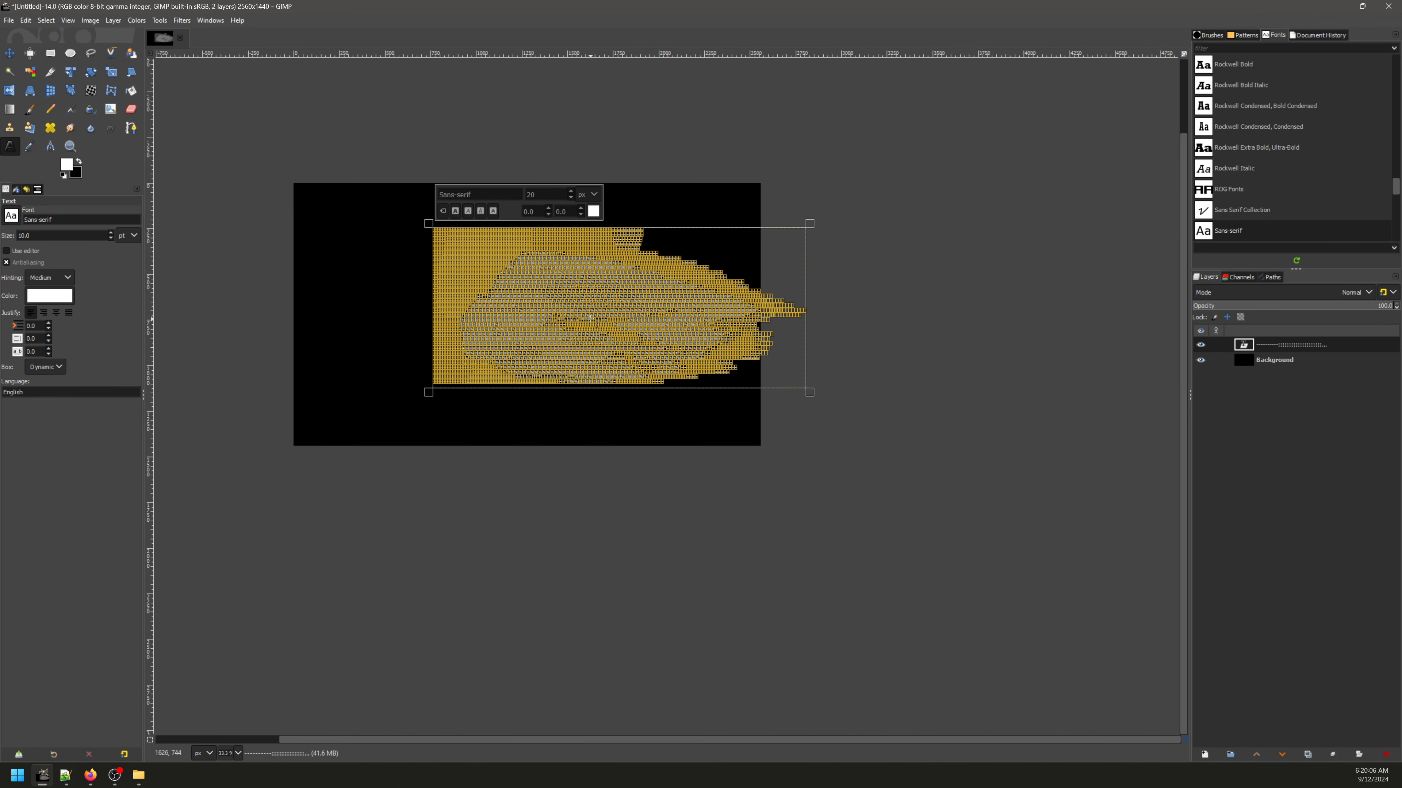
pyautogui.hotkey('ctrl', 'v')
pyautogui.scroll(1, 662, 318)
pyautogui.moveTo(518, 211); pyautogui.dragTo(659, 336)
pyautogui.scroll(6, 635, 265)
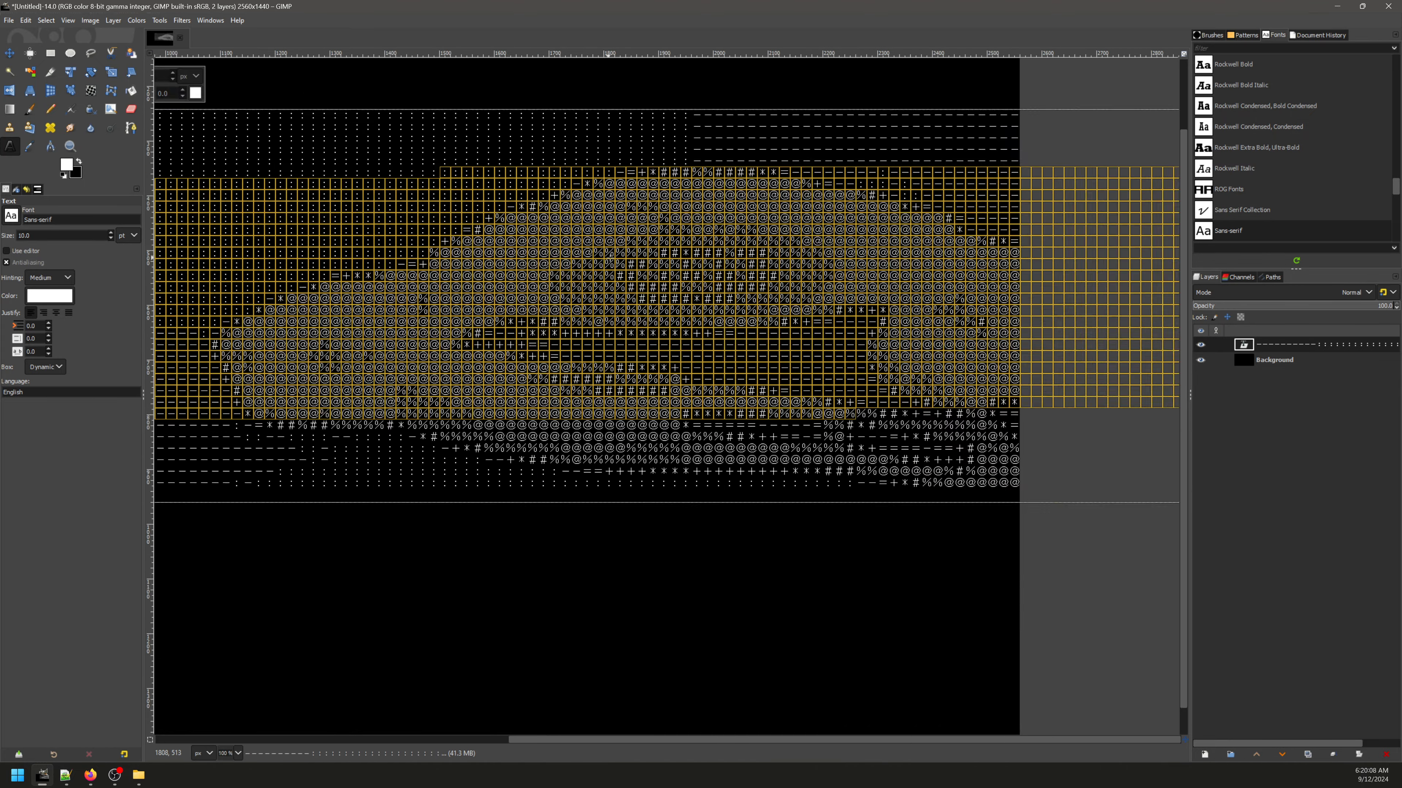
pyautogui.scroll(-6, 700, 303)
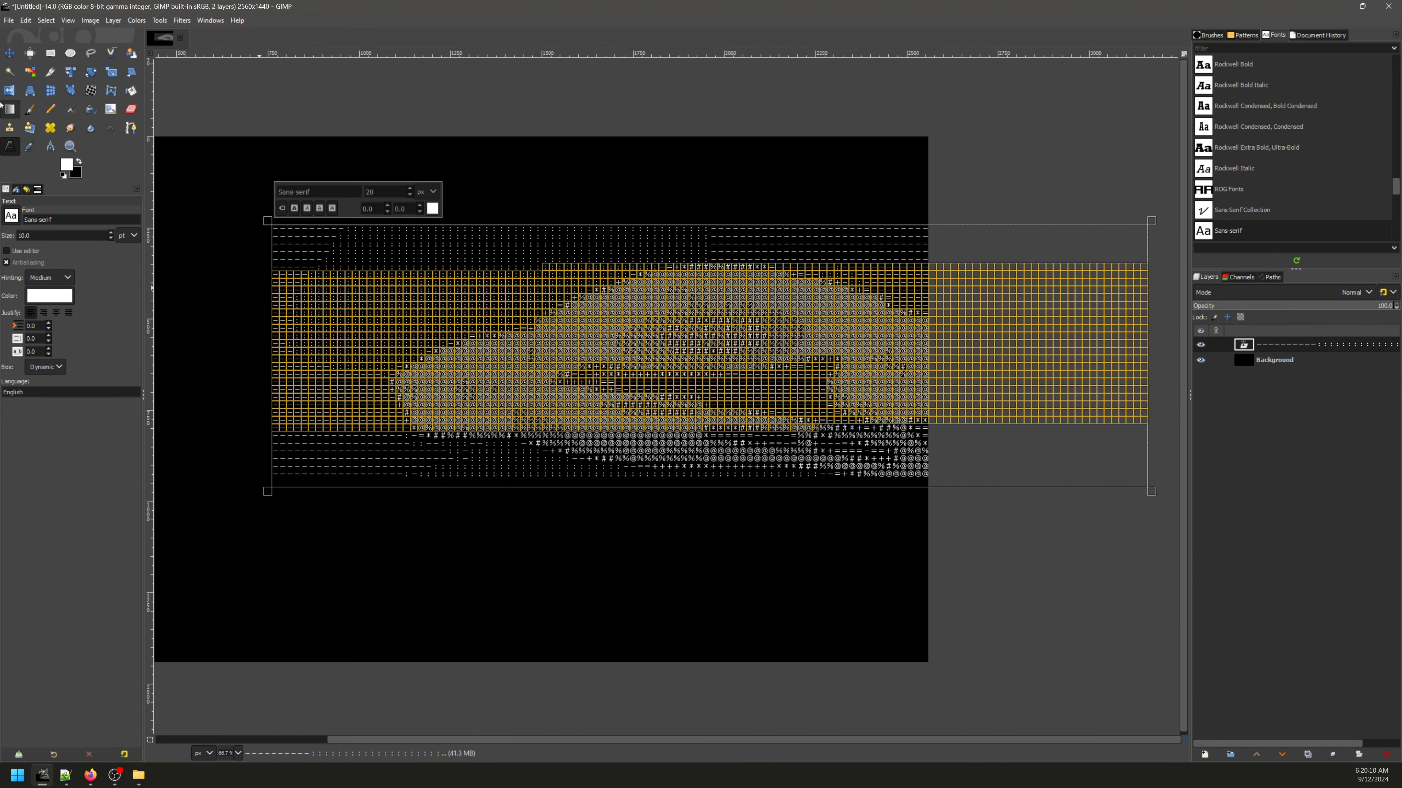
# Step: Move the full-width text layer left so that it lies almost entirely within the black canvas
pyautogui.click(9, 53)
pyautogui.scroll(3, 613, 343)
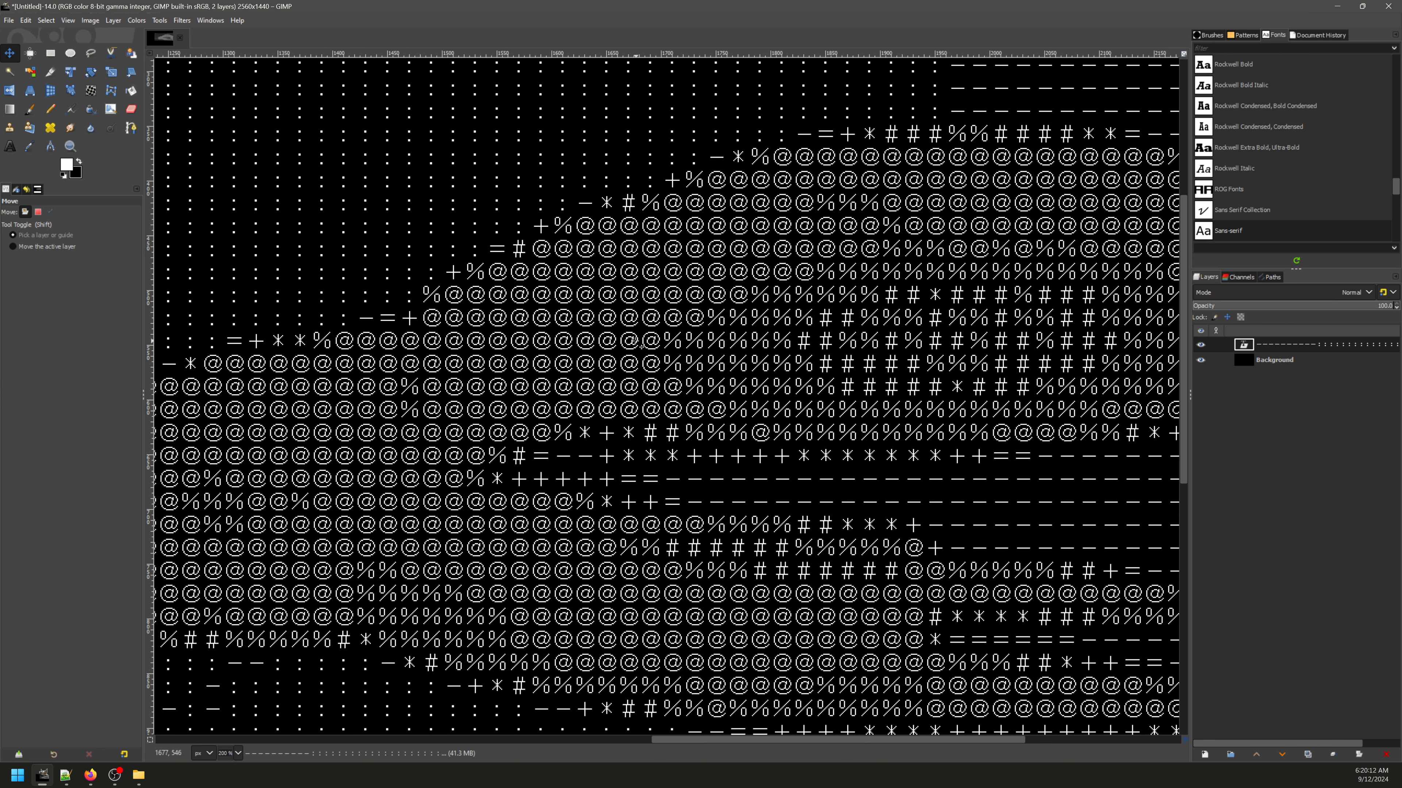
pyautogui.moveTo(639, 343); pyautogui.dragTo(424, 333)
pyautogui.scroll(-5, 509, 333)
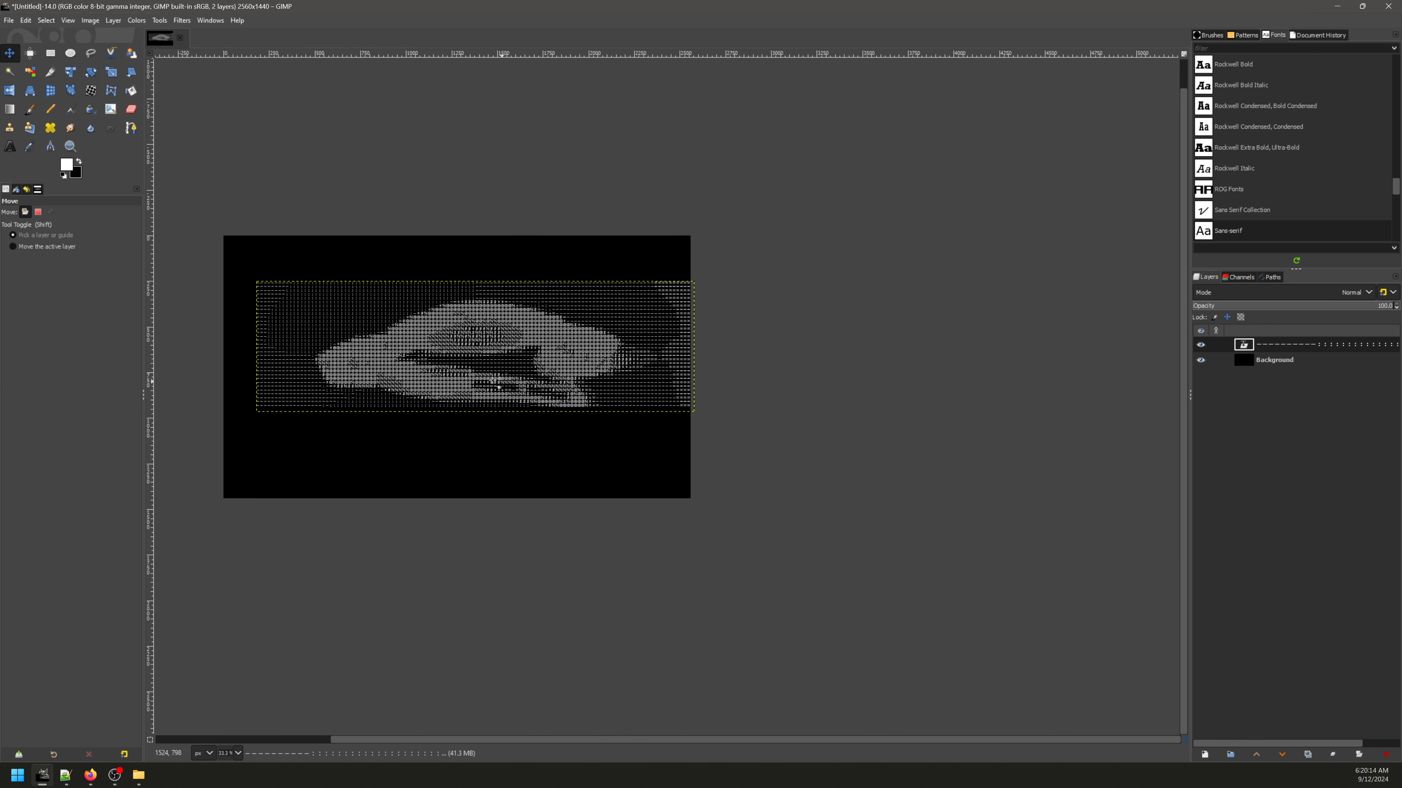
# Step: Examine the spacing and column alignment of the full-width characters, both up close and across the whole artwork
pyautogui.scroll(2, 444, 352)
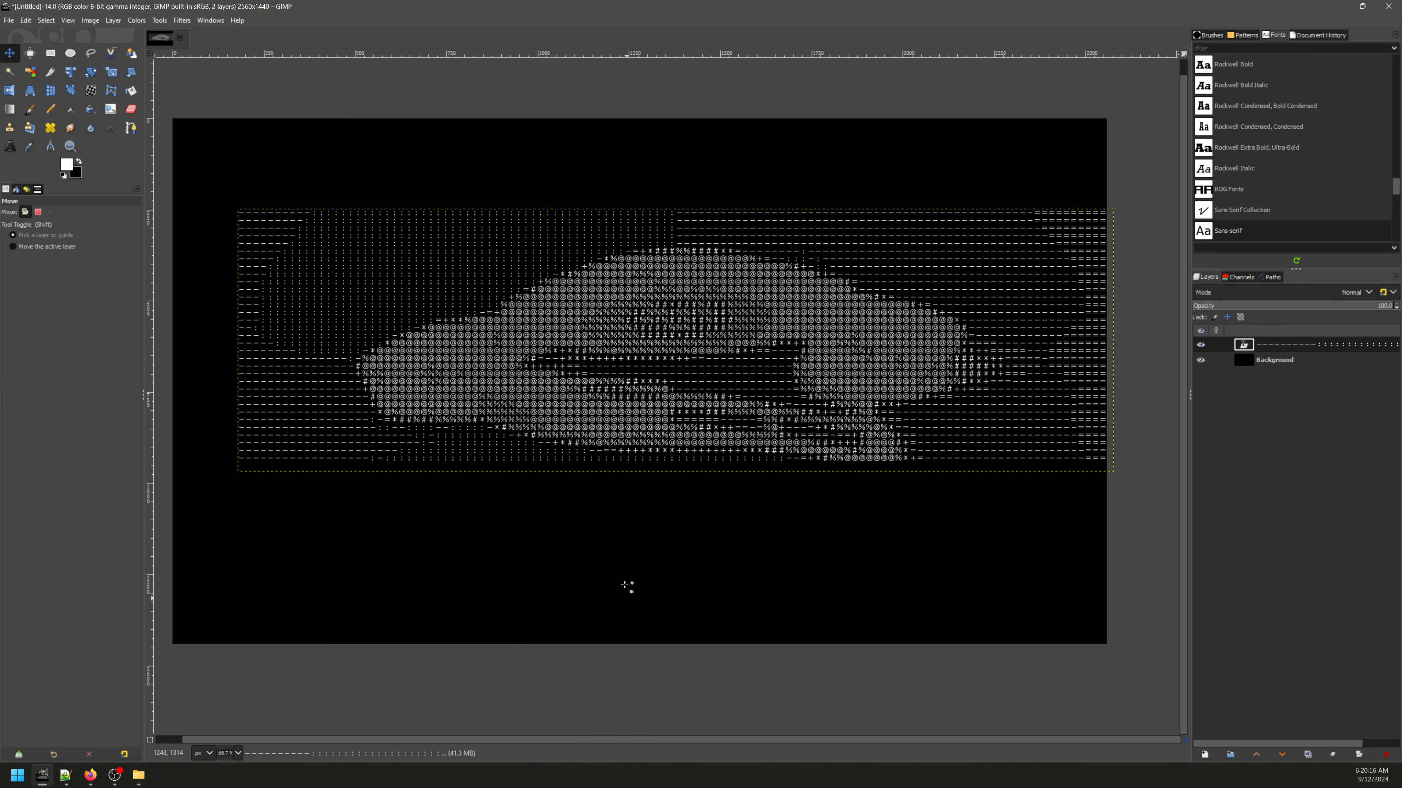
pyautogui.scroll(-1, 632, 369)
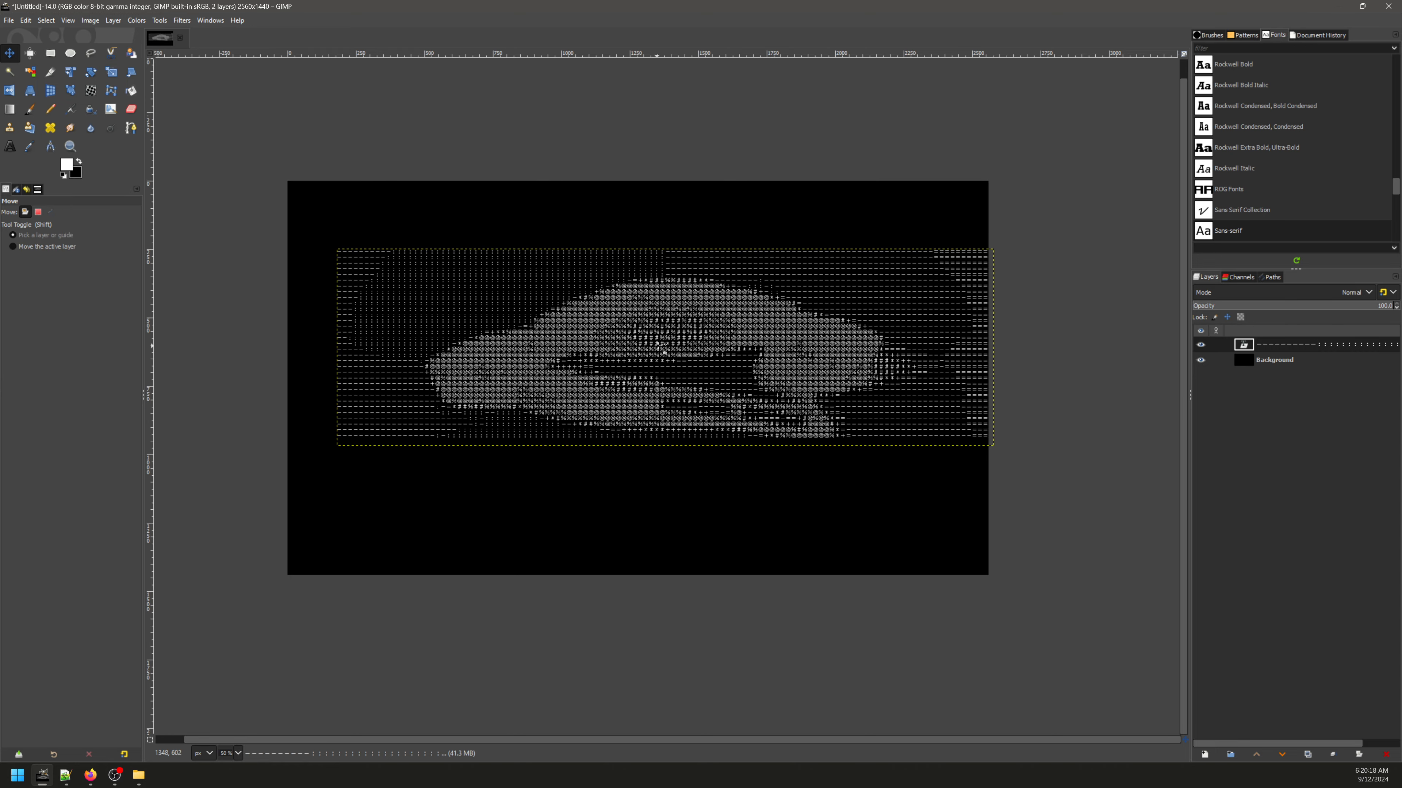
pyautogui.scroll(9, 662, 348)
pyautogui.scroll(-2, 679, 370)
pyautogui.scroll(2, 683, 373)
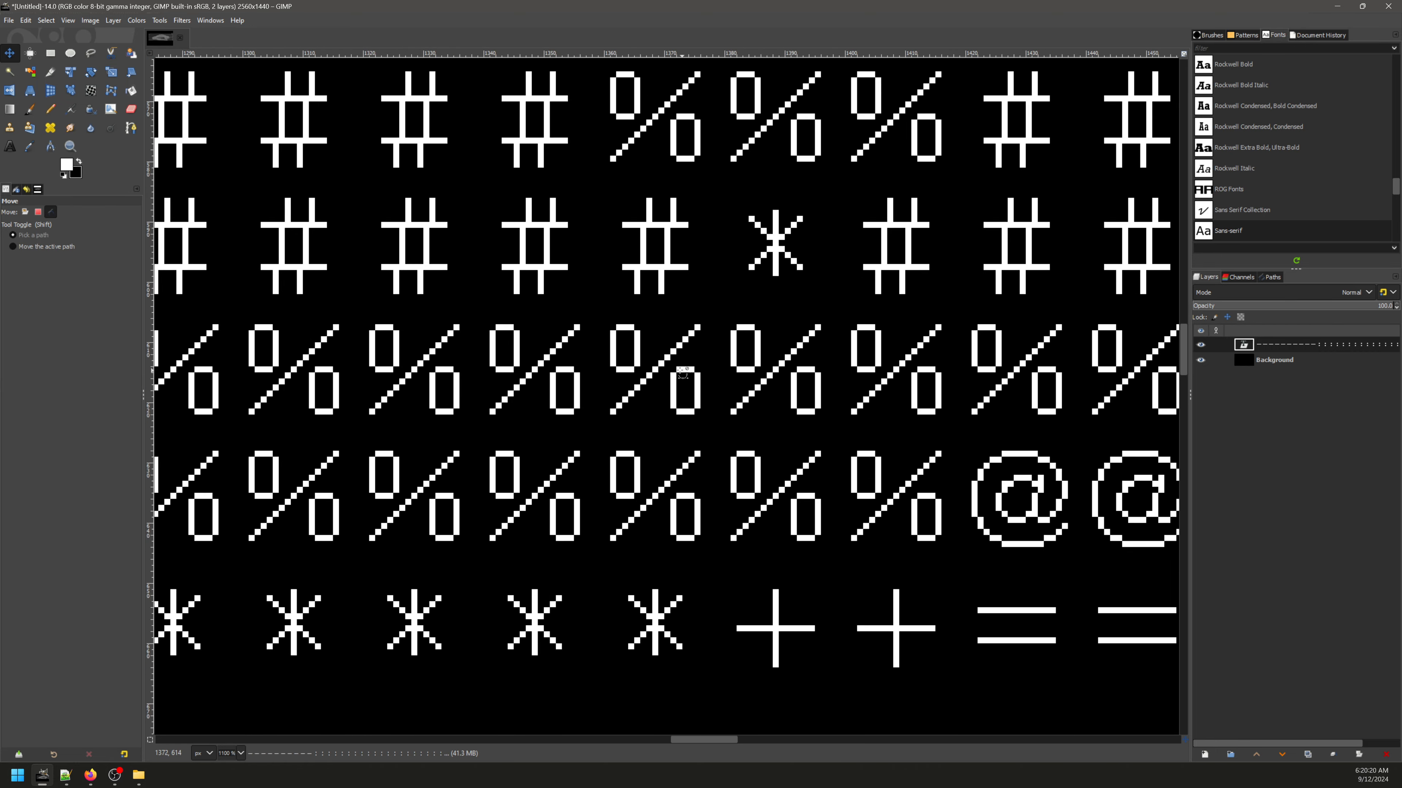
pyautogui.scroll(-5, 683, 374)
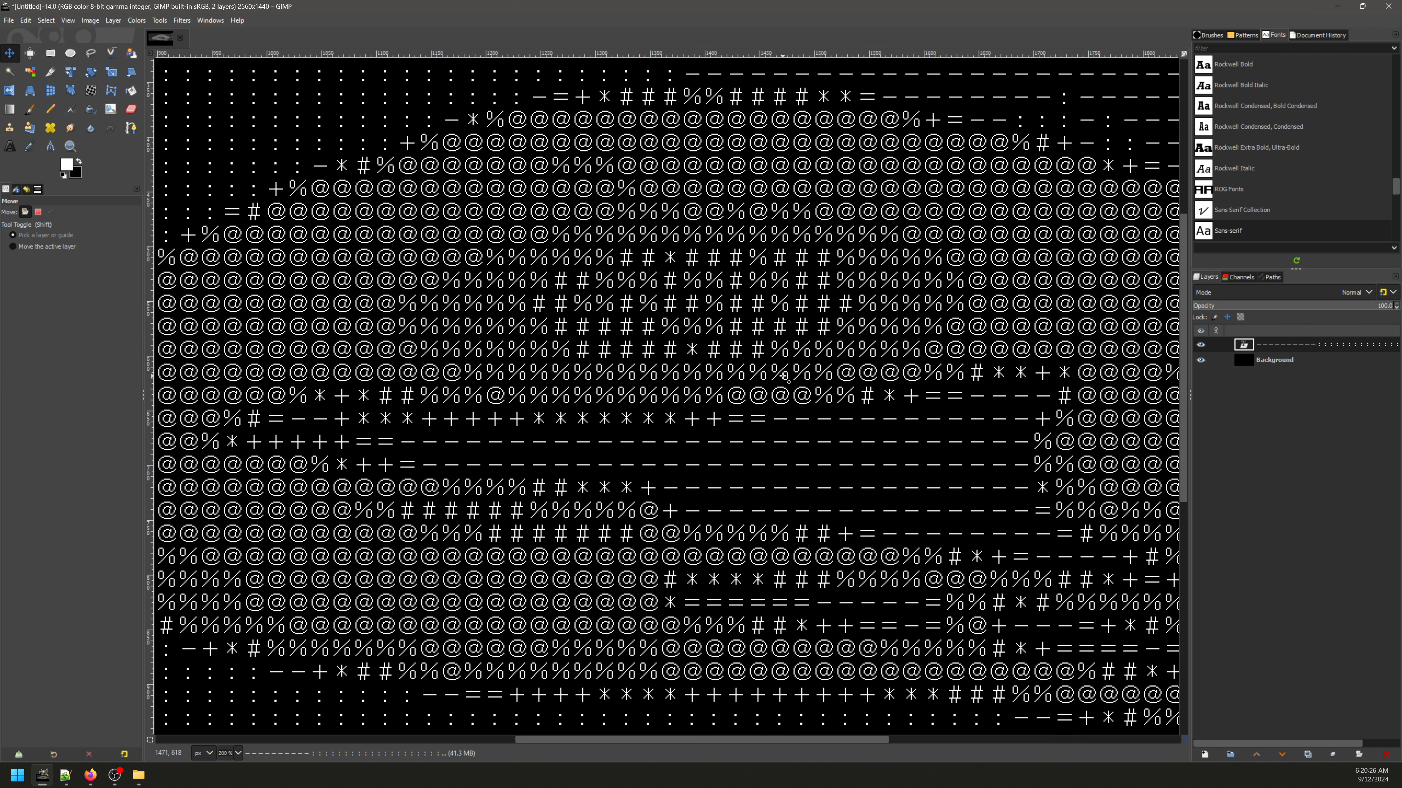
pyautogui.scroll(2, 770, 356)
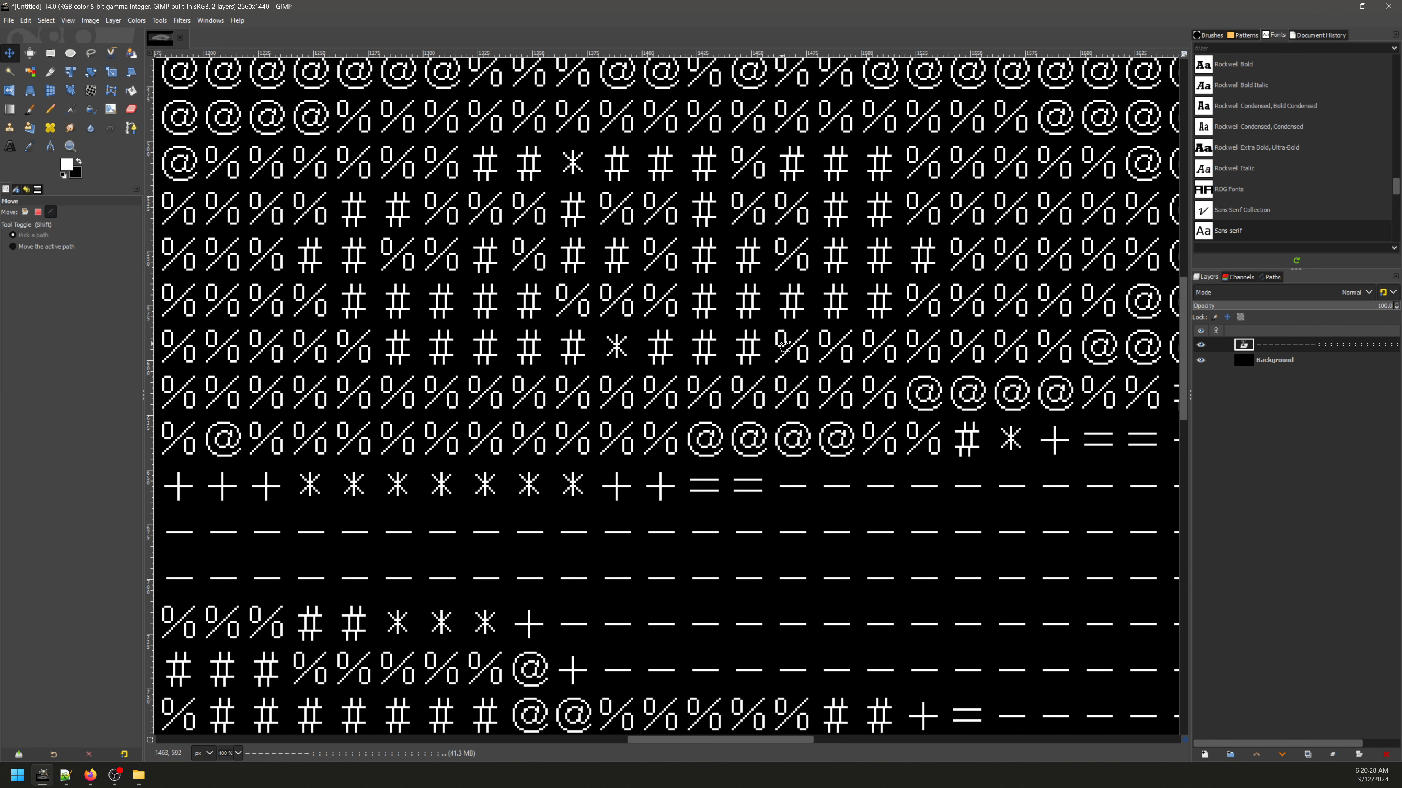
pyautogui.scroll(-3, 784, 349)
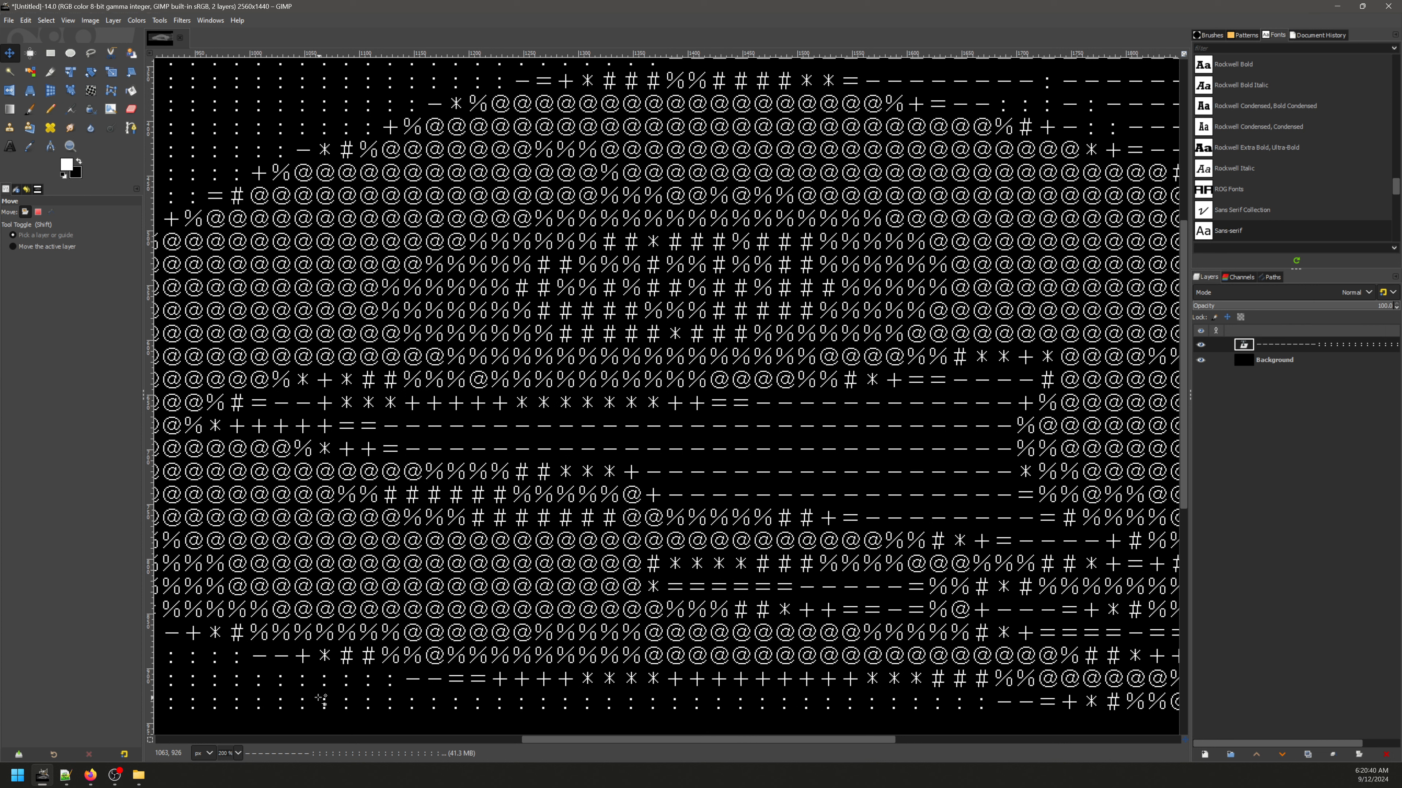
# Step: View the Noto Sans CJK download page on GitHub in the browser, and browse the Noto Sans CJK variants among GIMP's fonts
pyautogui.click(90, 775)
pyautogui.click(397, 14)
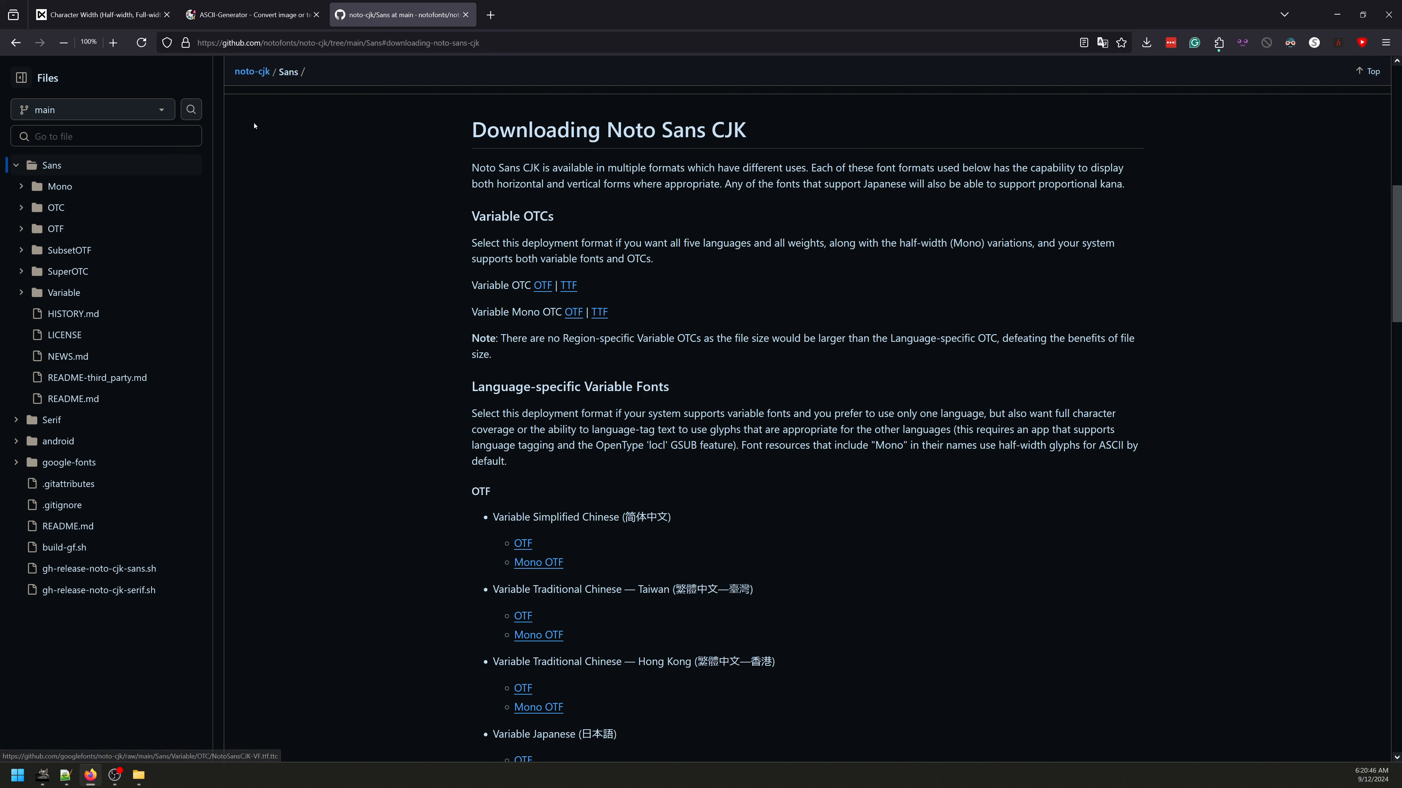
pyautogui.click(43, 775)
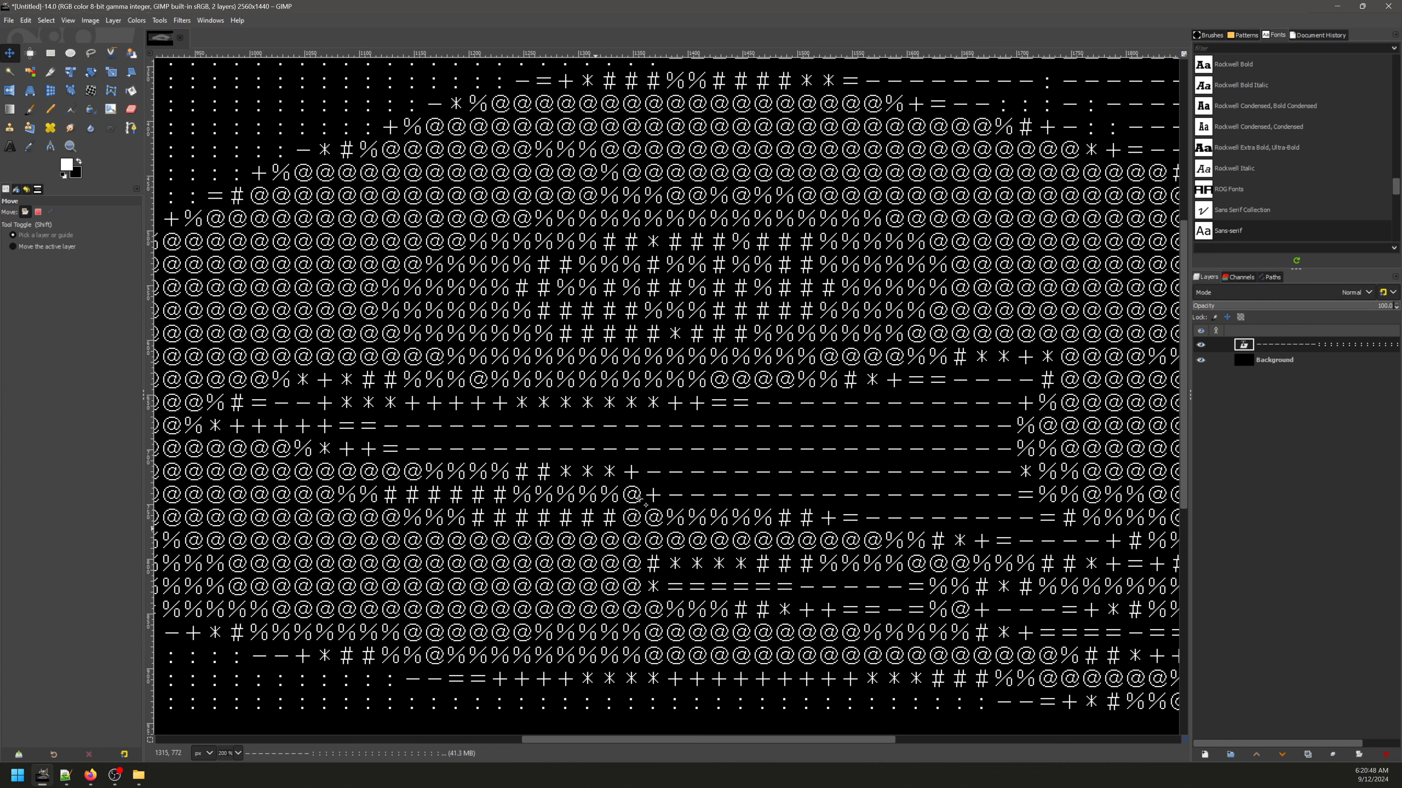
pyautogui.scroll(5, 1285, 191)
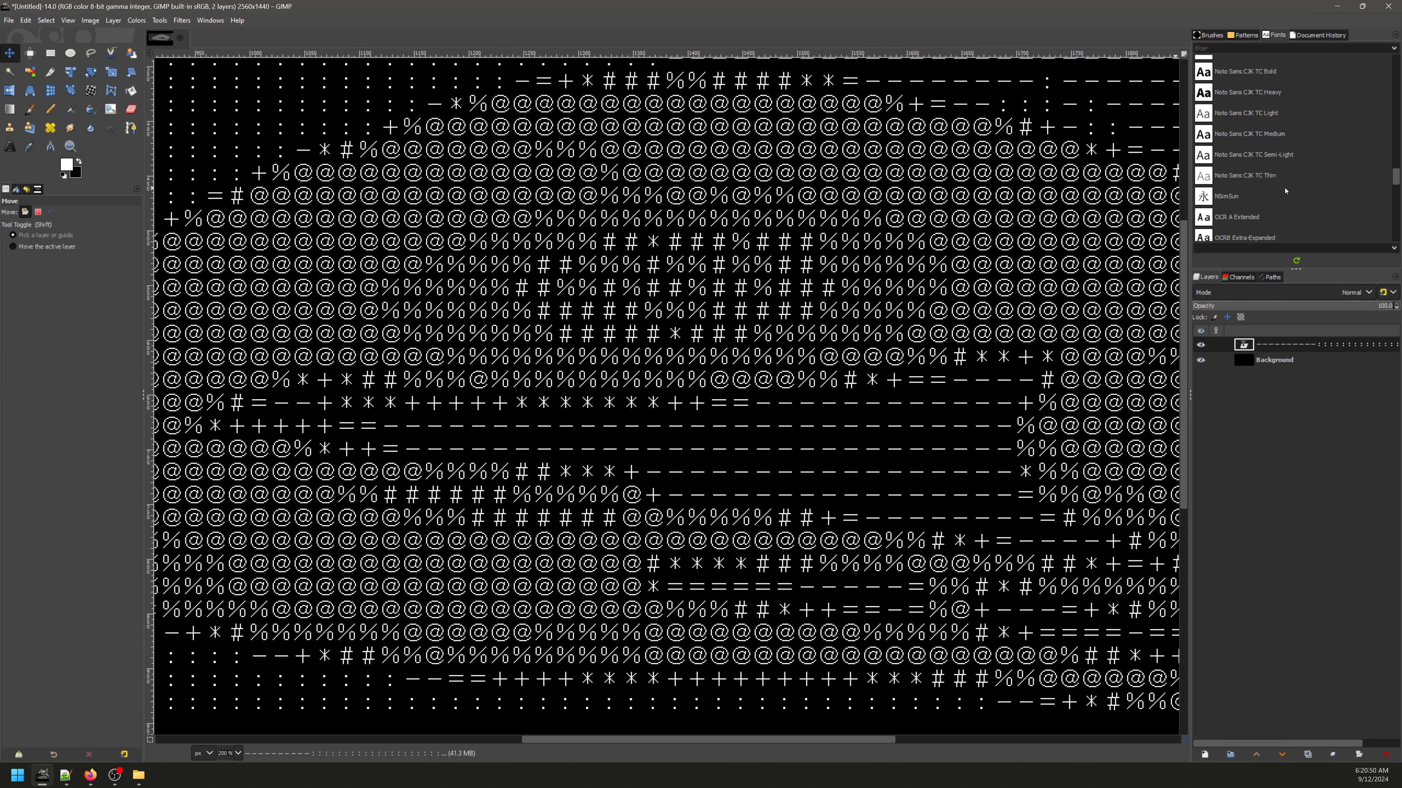
pyautogui.scroll(2, 1283, 182)
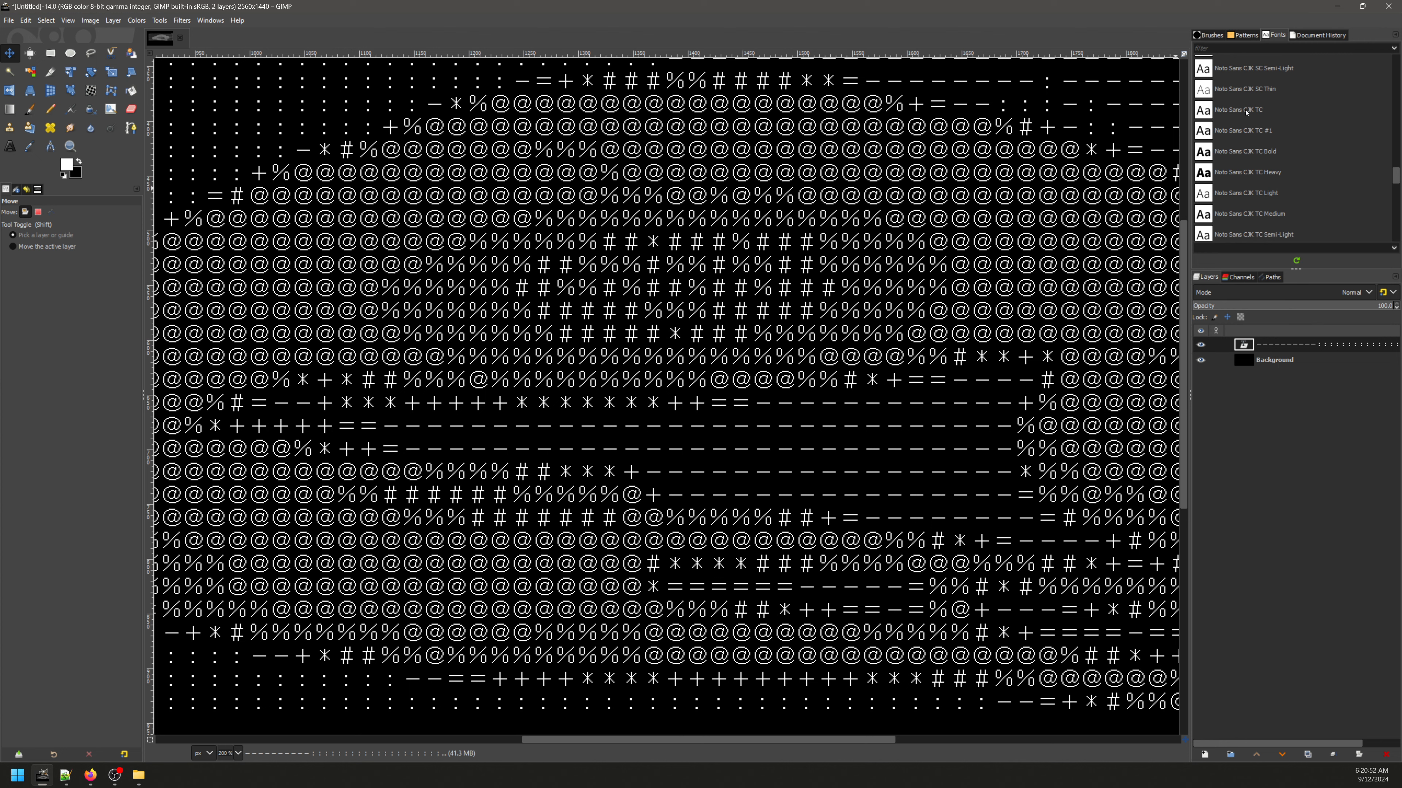
pyautogui.scroll(6, 1253, 132)
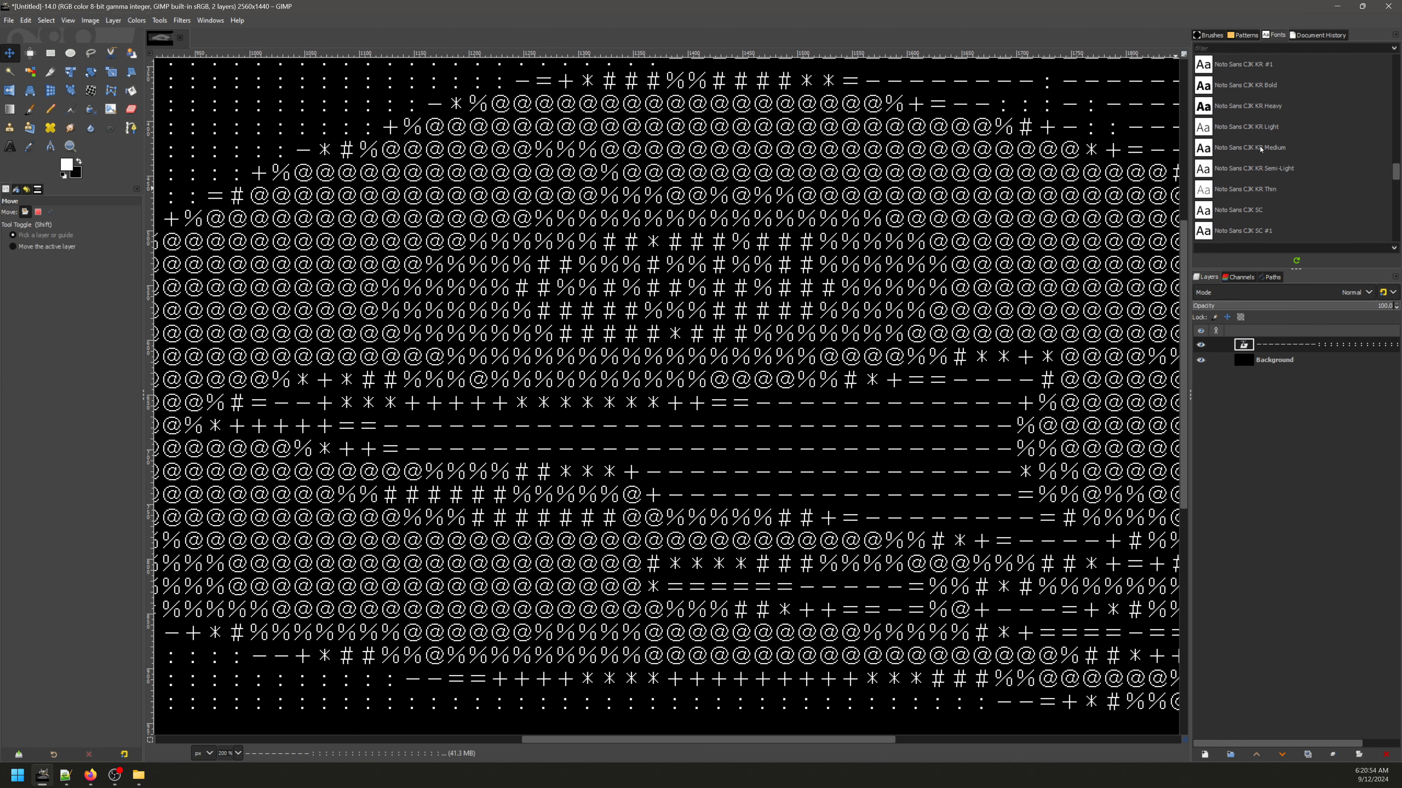
pyautogui.scroll(5, 1260, 149)
# Step: Change the font of all the text in the full-width ASCII layer to Microsoft YaHei
pyautogui.scroll(-2, 621, 279)
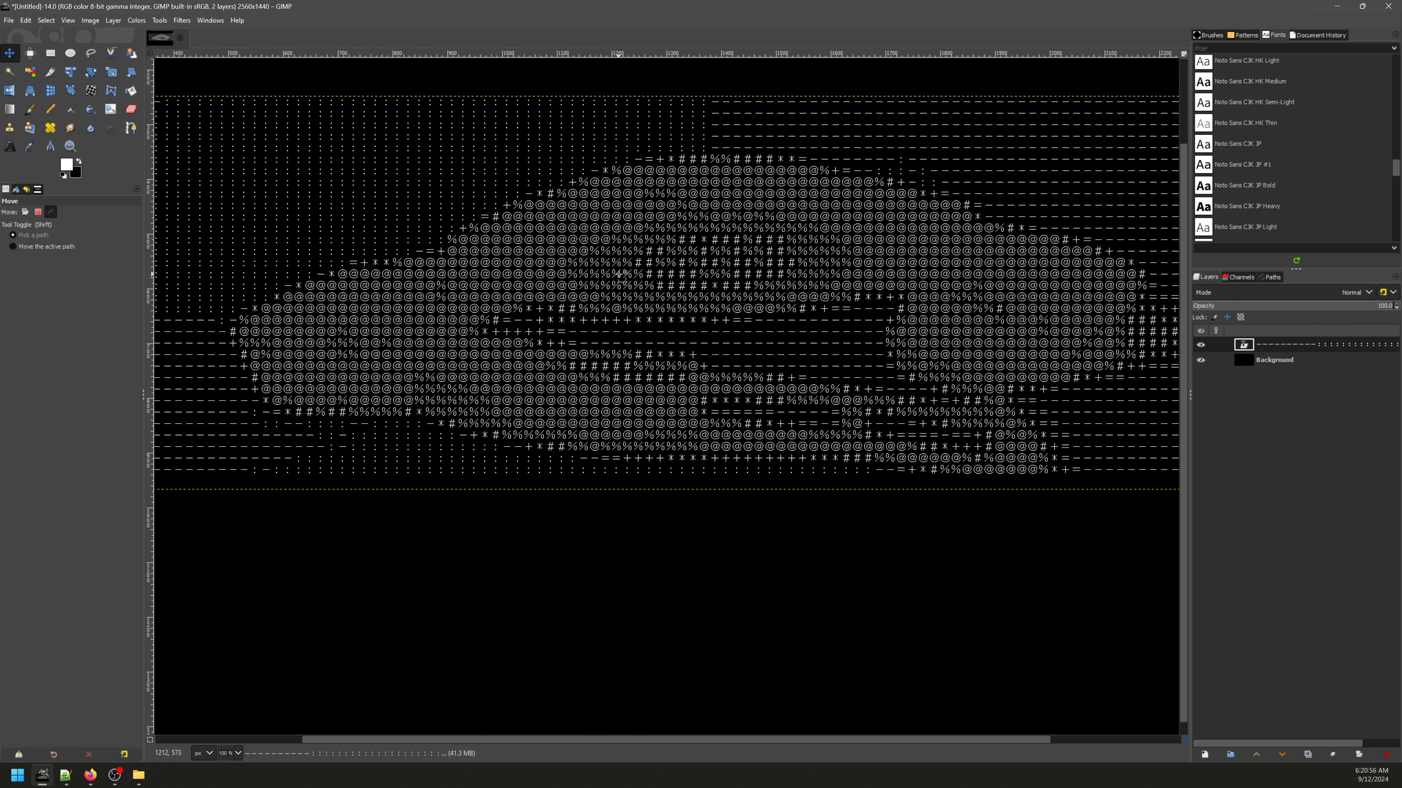
pyautogui.scroll(-2, 621, 279)
pyautogui.press('t')
pyautogui.click(658, 329)
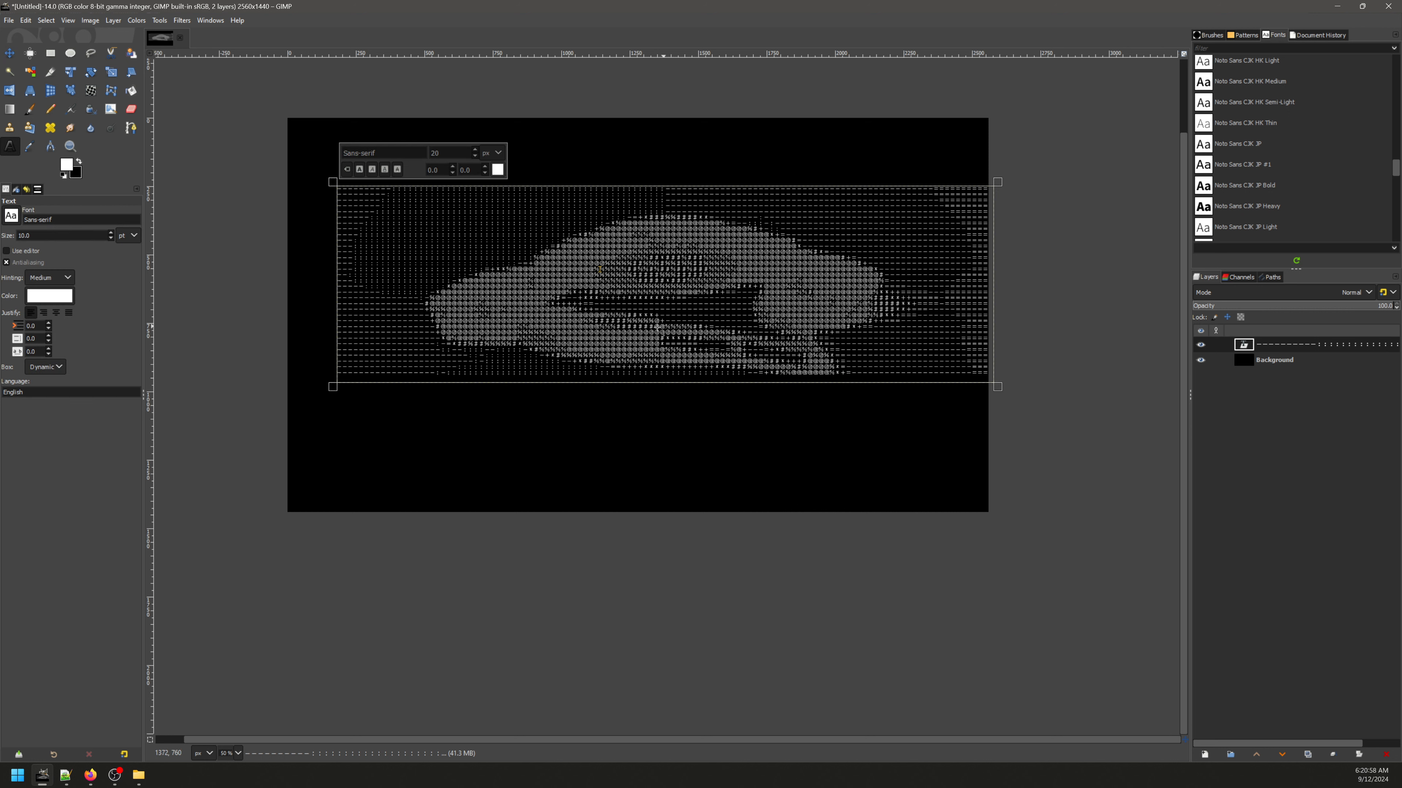
pyautogui.hotkey('ctrl', 'a')
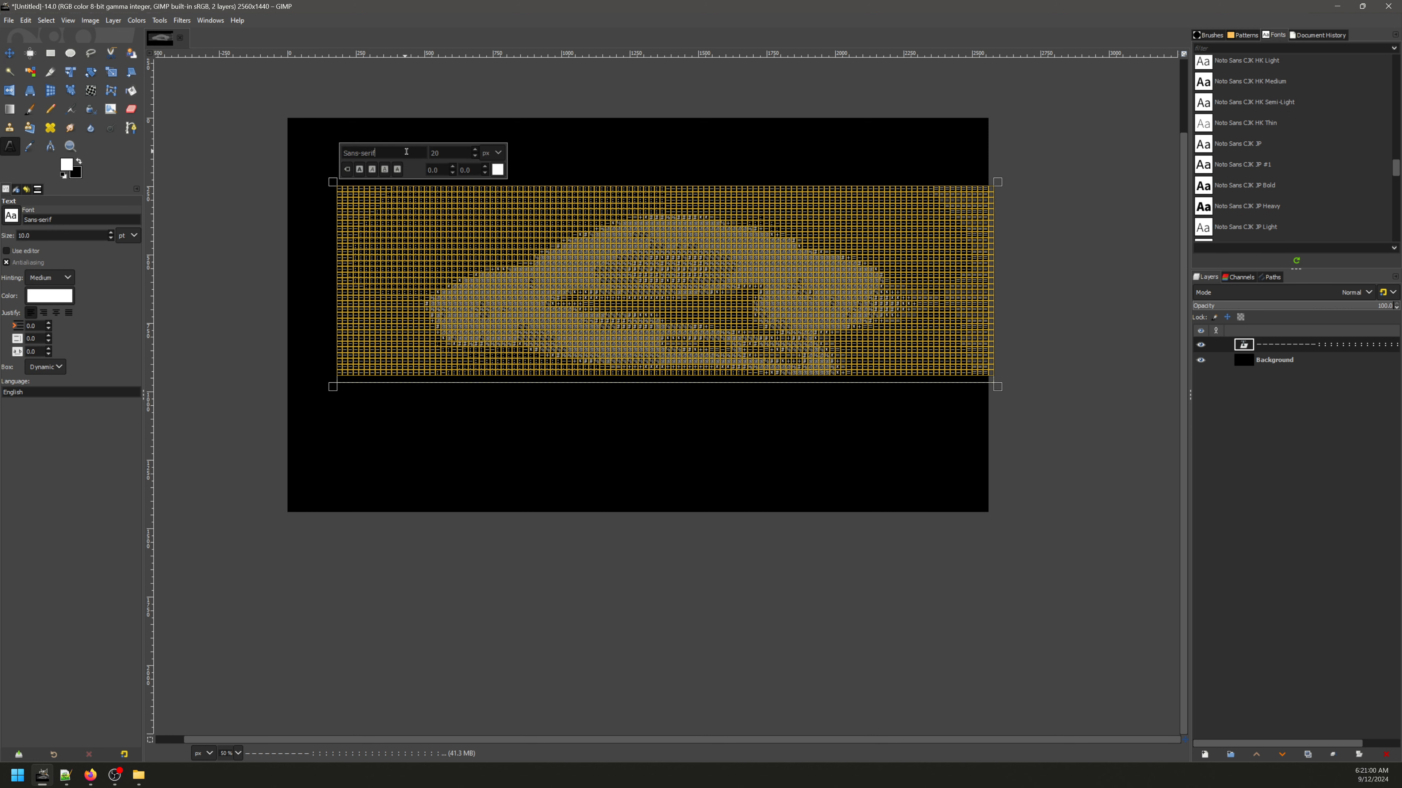
pyautogui.press('BackSpace')
pyautogui.press('BackSpace')
pyautogui.write('Microsoft')
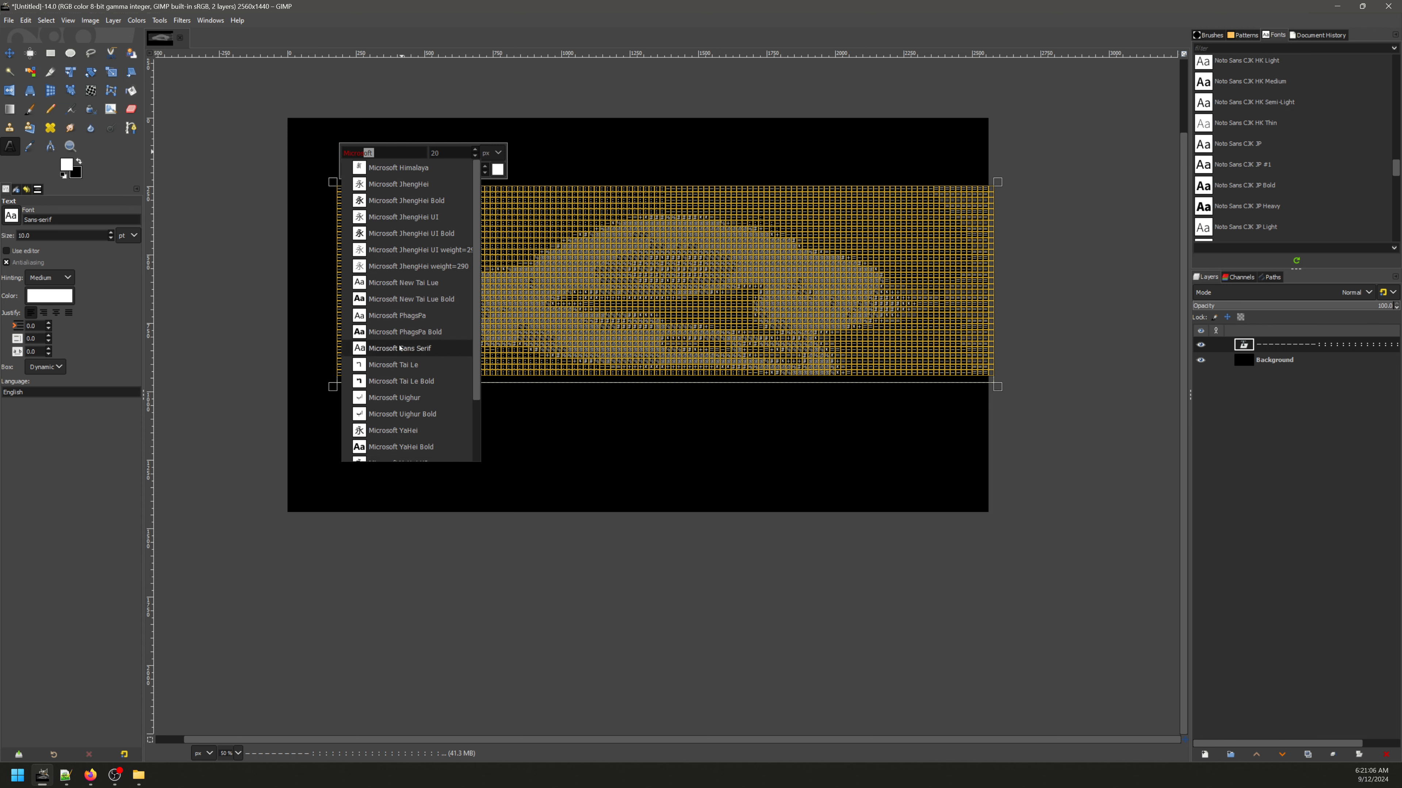
pyautogui.scroll(-2, 400, 348)
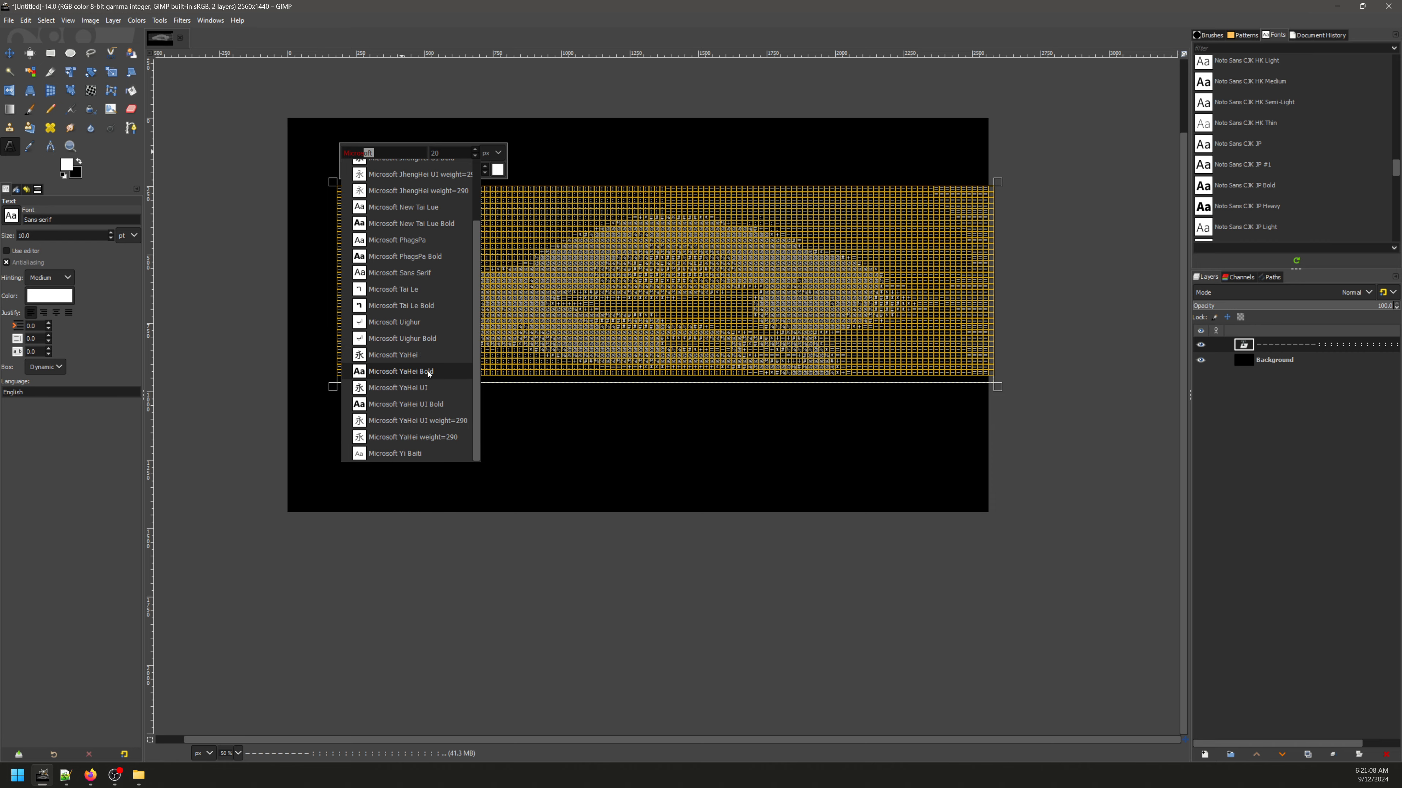
pyautogui.click(415, 355)
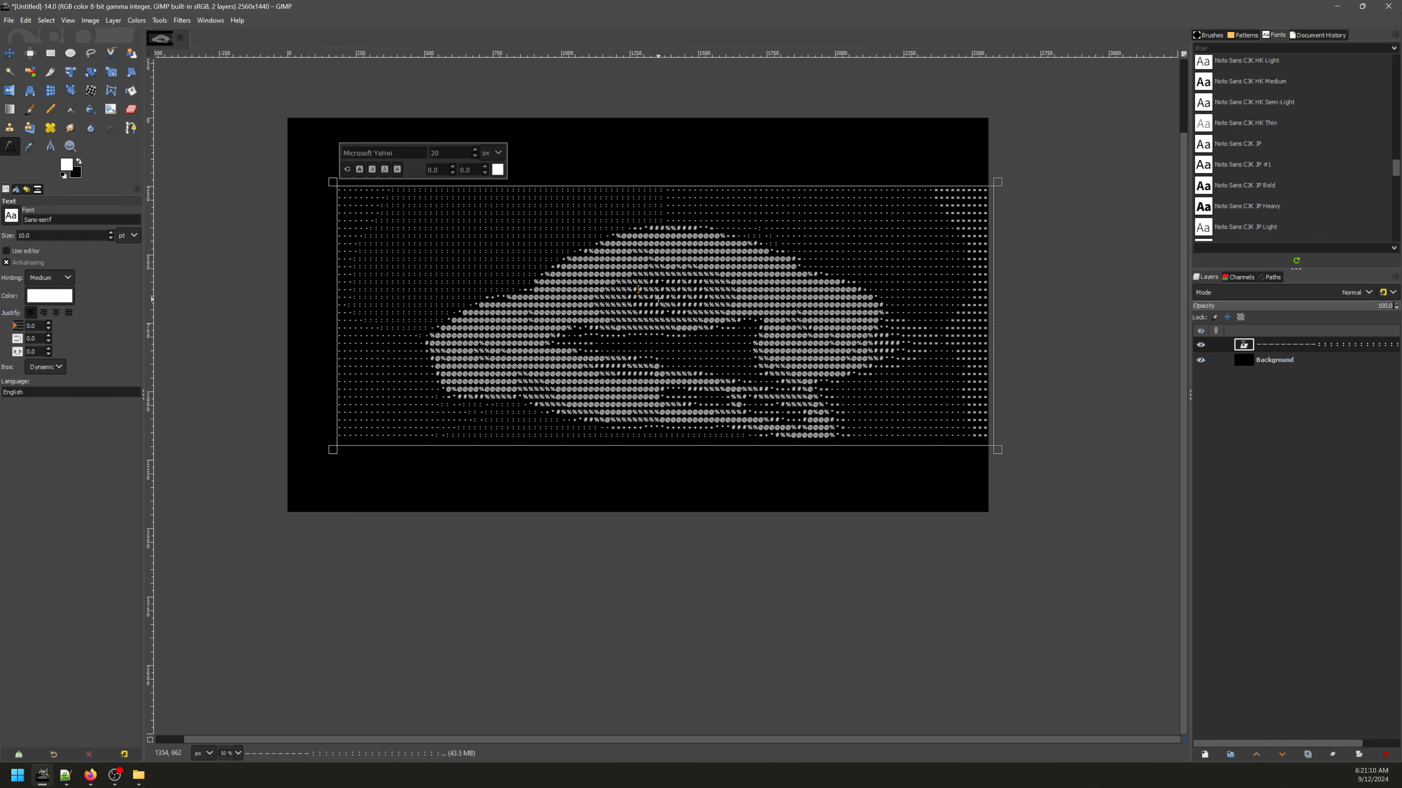
# Step: Examine the column alignment and row spacing of the Microsoft YaHei characters
pyautogui.scroll(3, 653, 296)
pyautogui.scroll(4, 664, 294)
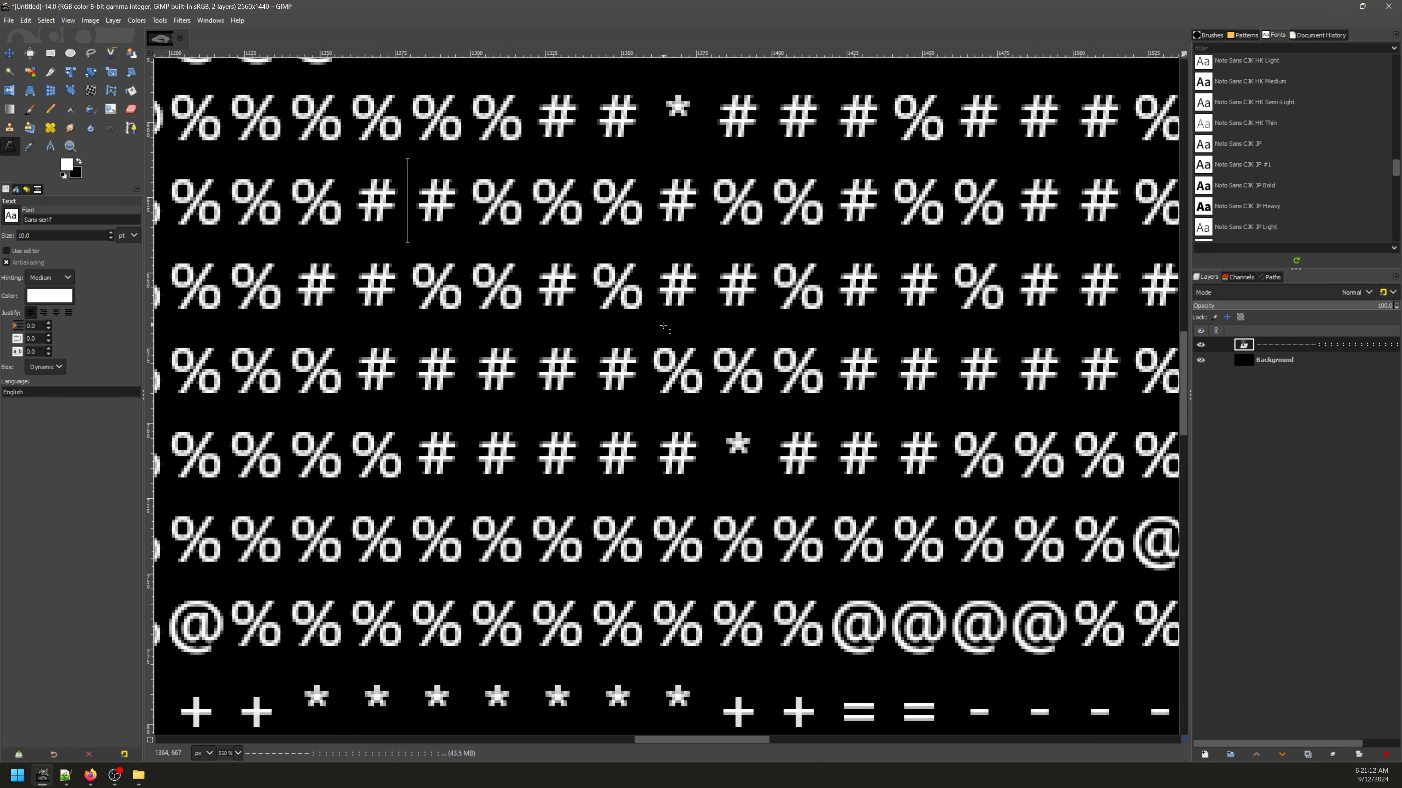
pyautogui.scroll(-1, 631, 300)
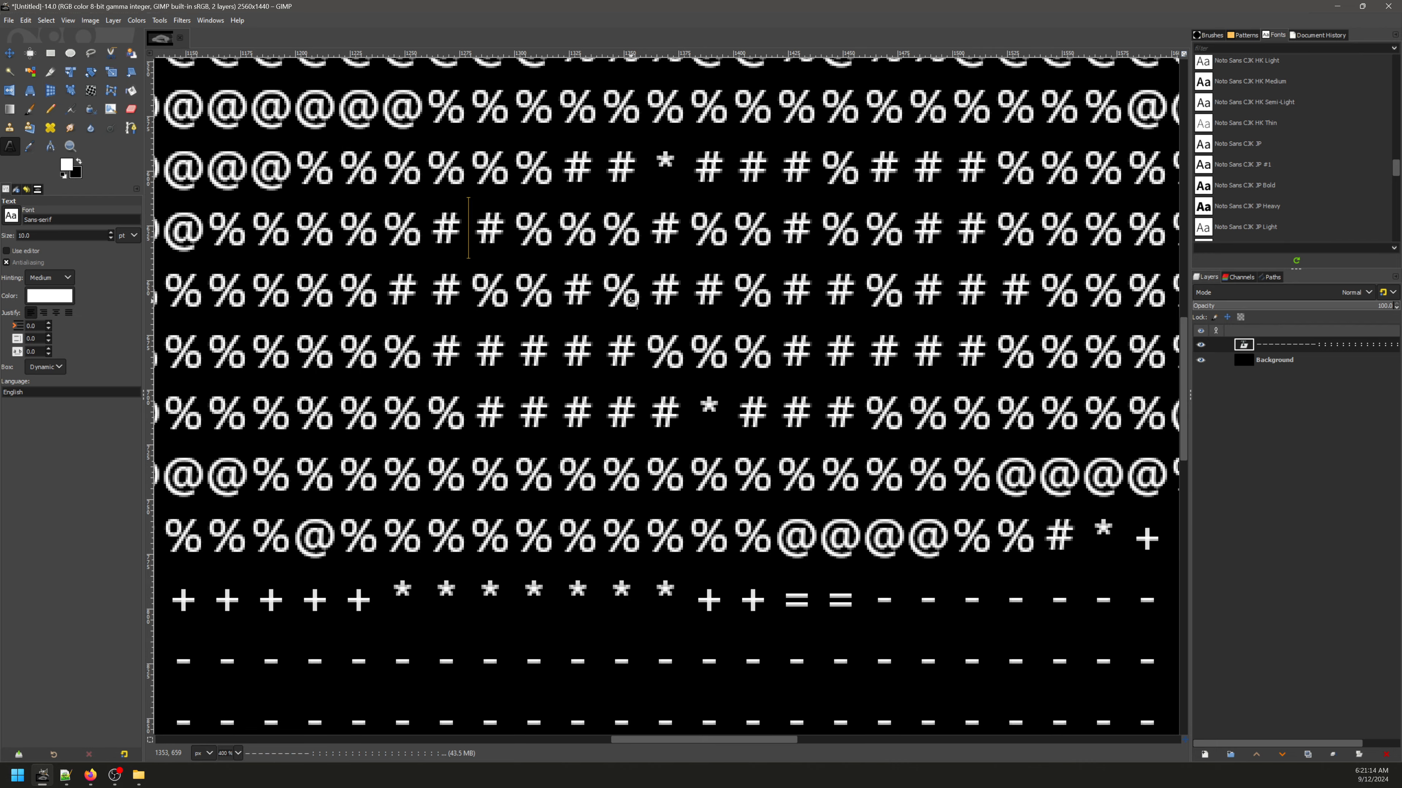
pyautogui.scroll(-3, 645, 302)
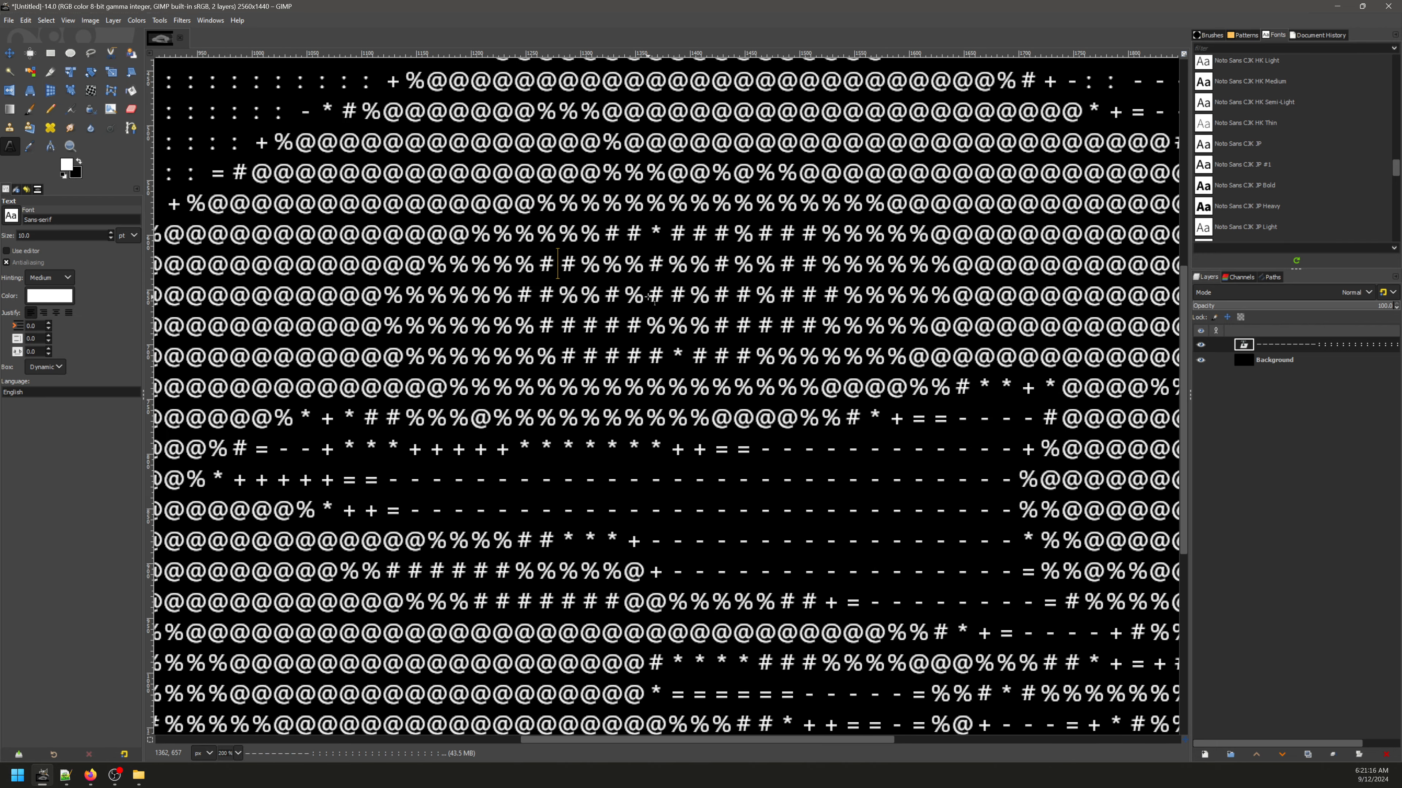
pyautogui.scroll(-2, 656, 306)
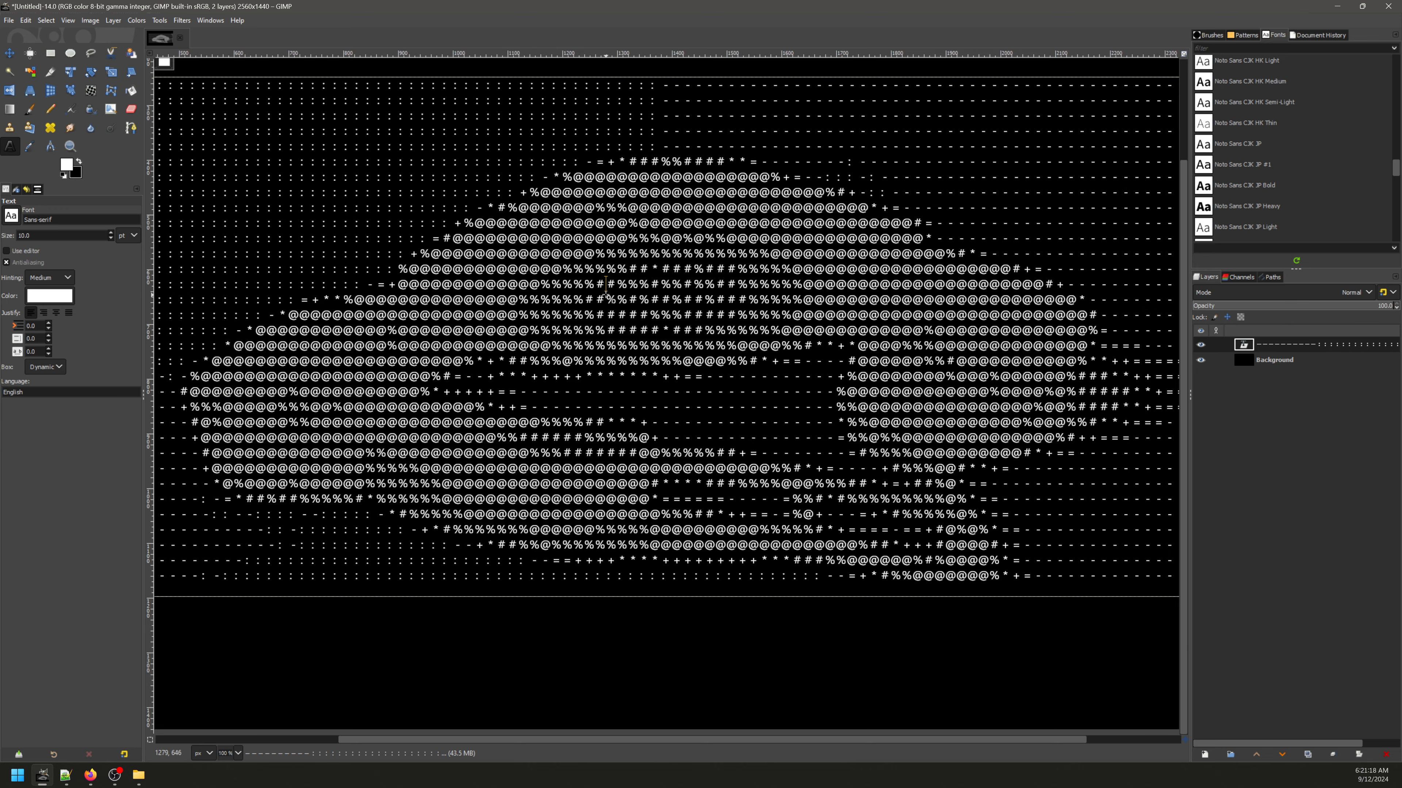
# Step: Select a few characters in the middle of the ASCII art and set the foreground color to magenta
pyautogui.moveTo(597, 300); pyautogui.dragTo(736, 300)
pyautogui.click(67, 165)
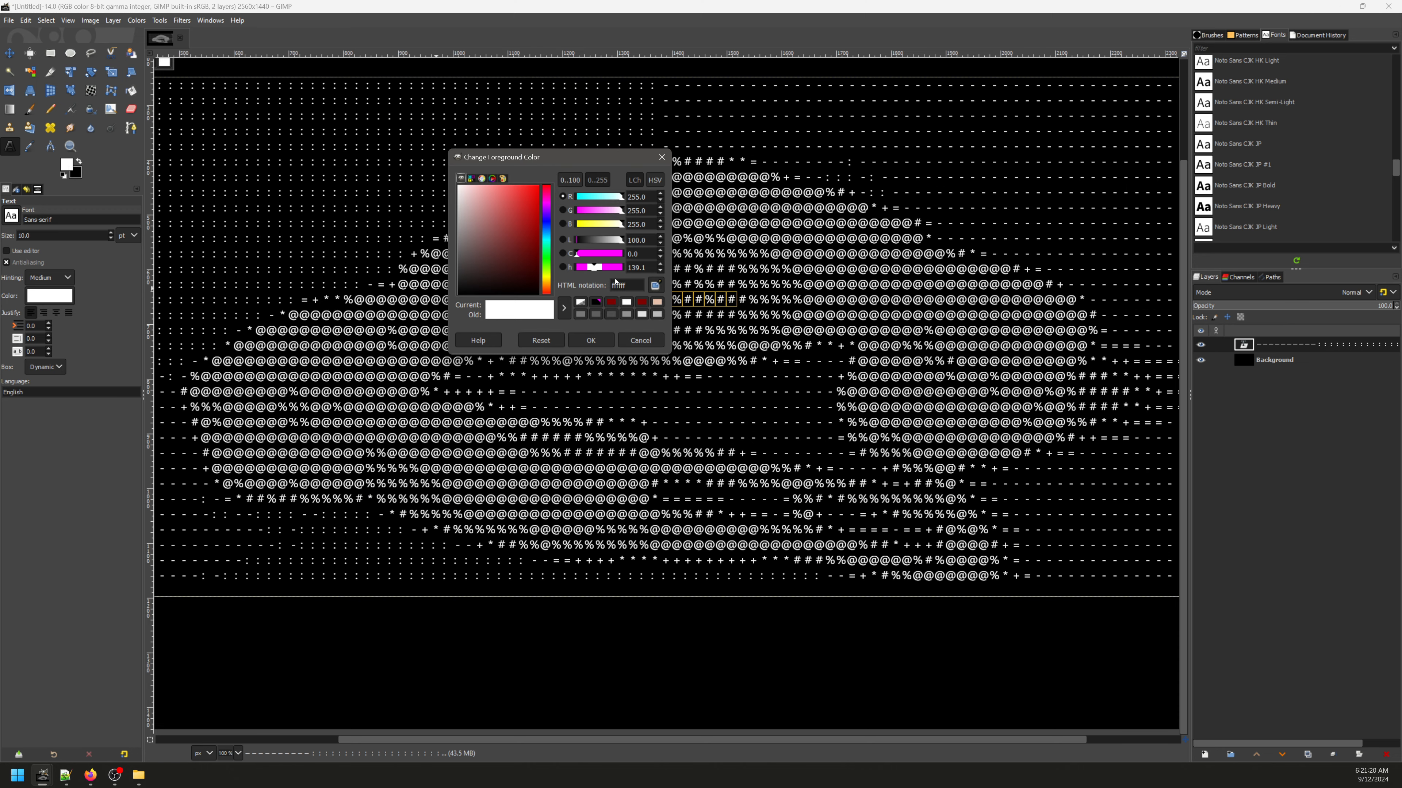
pyautogui.moveTo(595, 211); pyautogui.dragTo(737, 314)
pyautogui.click(592, 342)
# Step: Select several rows across the upper middle of the ASCII art, recolor their text magenta, and inspect them at different zoom levels
pyautogui.click(573, 268)
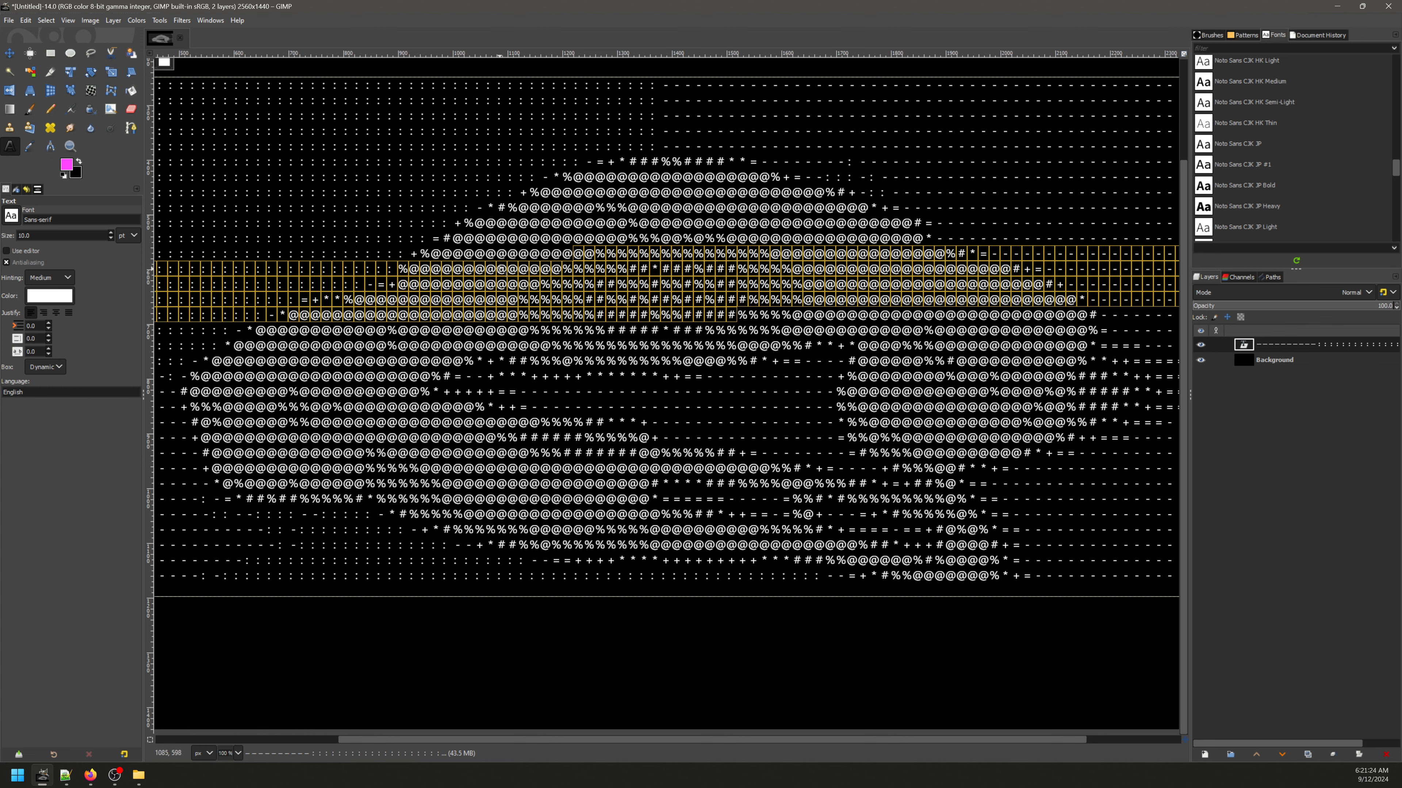
pyautogui.scroll(-3, 635, 286)
pyautogui.click(587, 201)
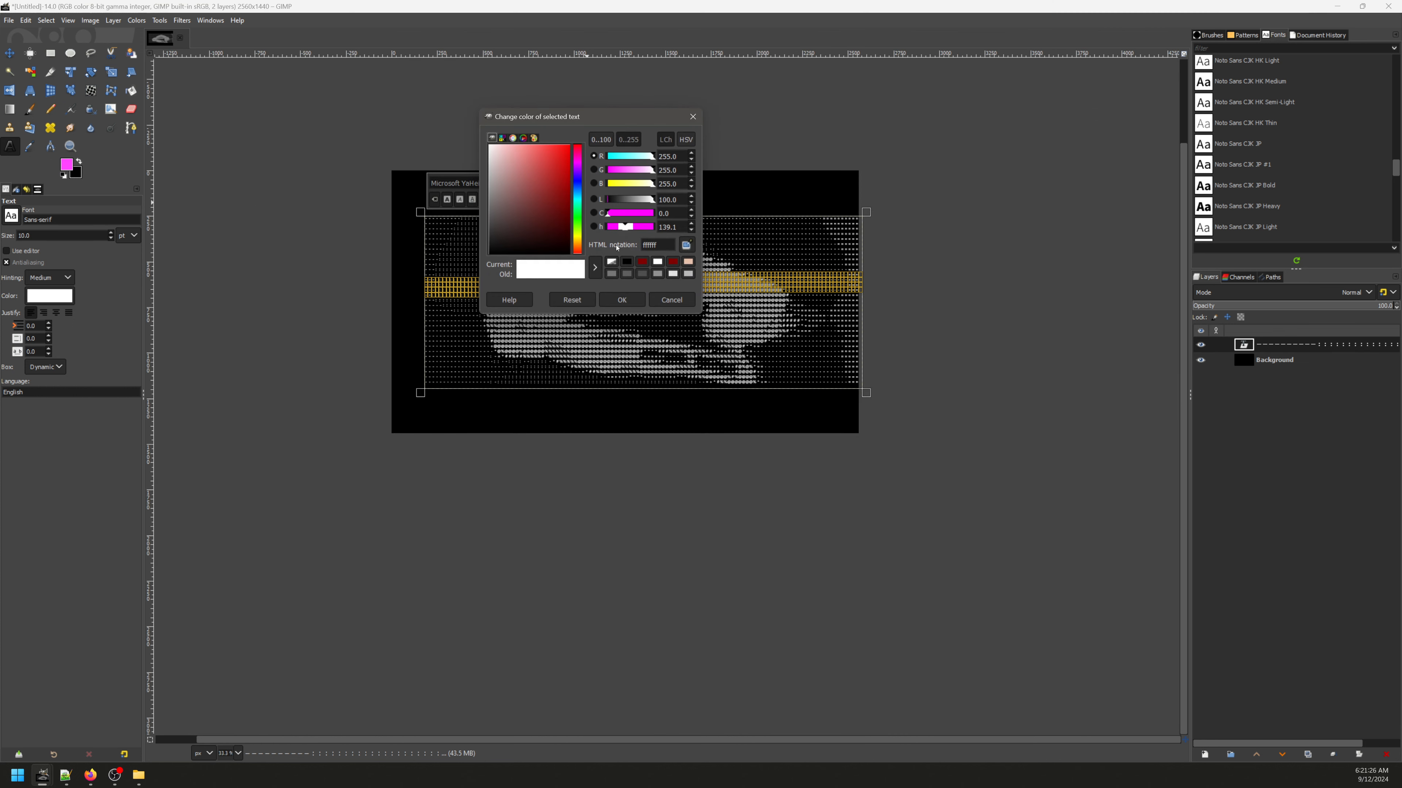
pyautogui.click(619, 171)
pyautogui.click(622, 300)
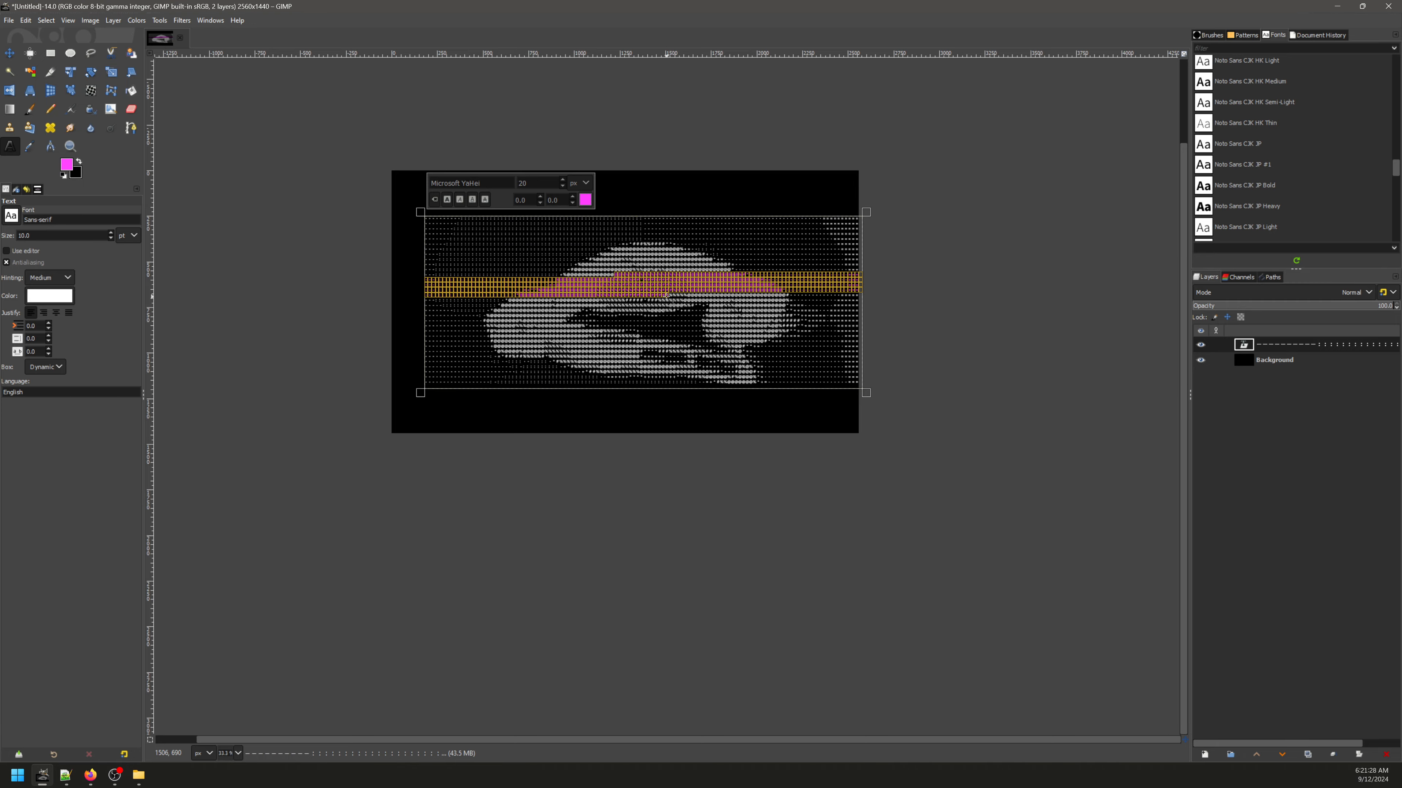
pyautogui.scroll(3, 666, 302)
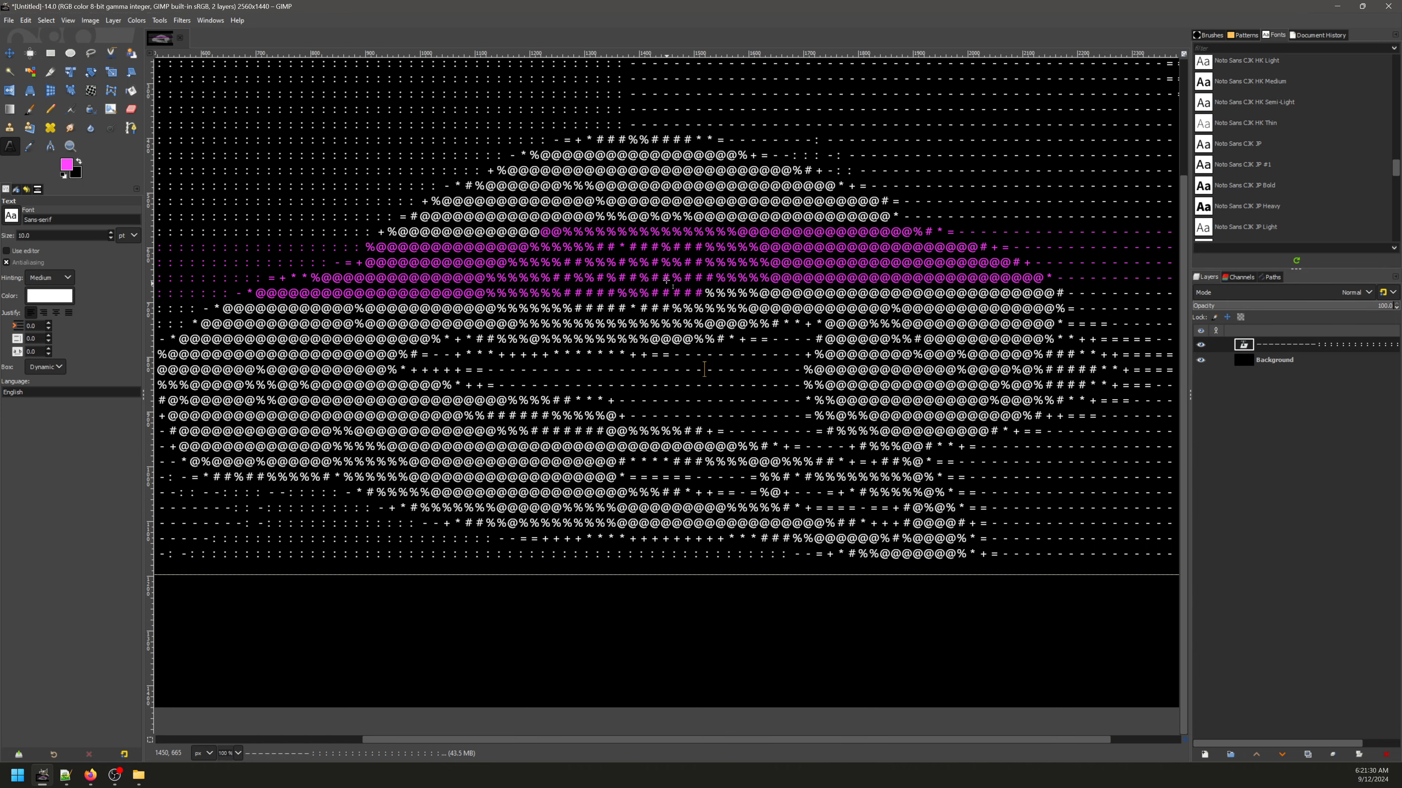
pyautogui.scroll(-3, 666, 282)
pyautogui.scroll(3, 681, 296)
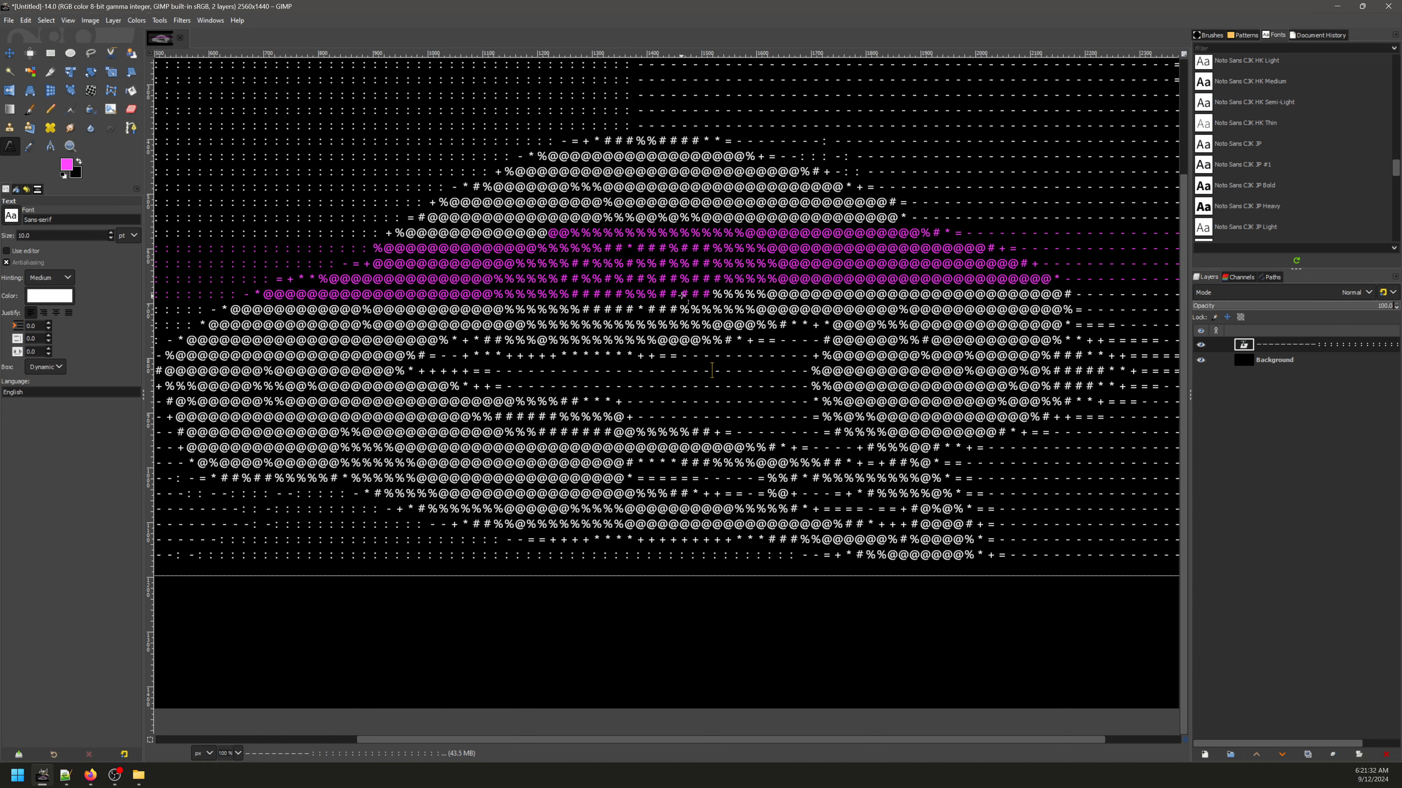
pyautogui.scroll(-3, 682, 295)
pyautogui.scroll(3, 734, 295)
# Step: Undo the magenta recoloring of the text rows and view the whole artwork
pyautogui.hotkey('ctrl', 'z')
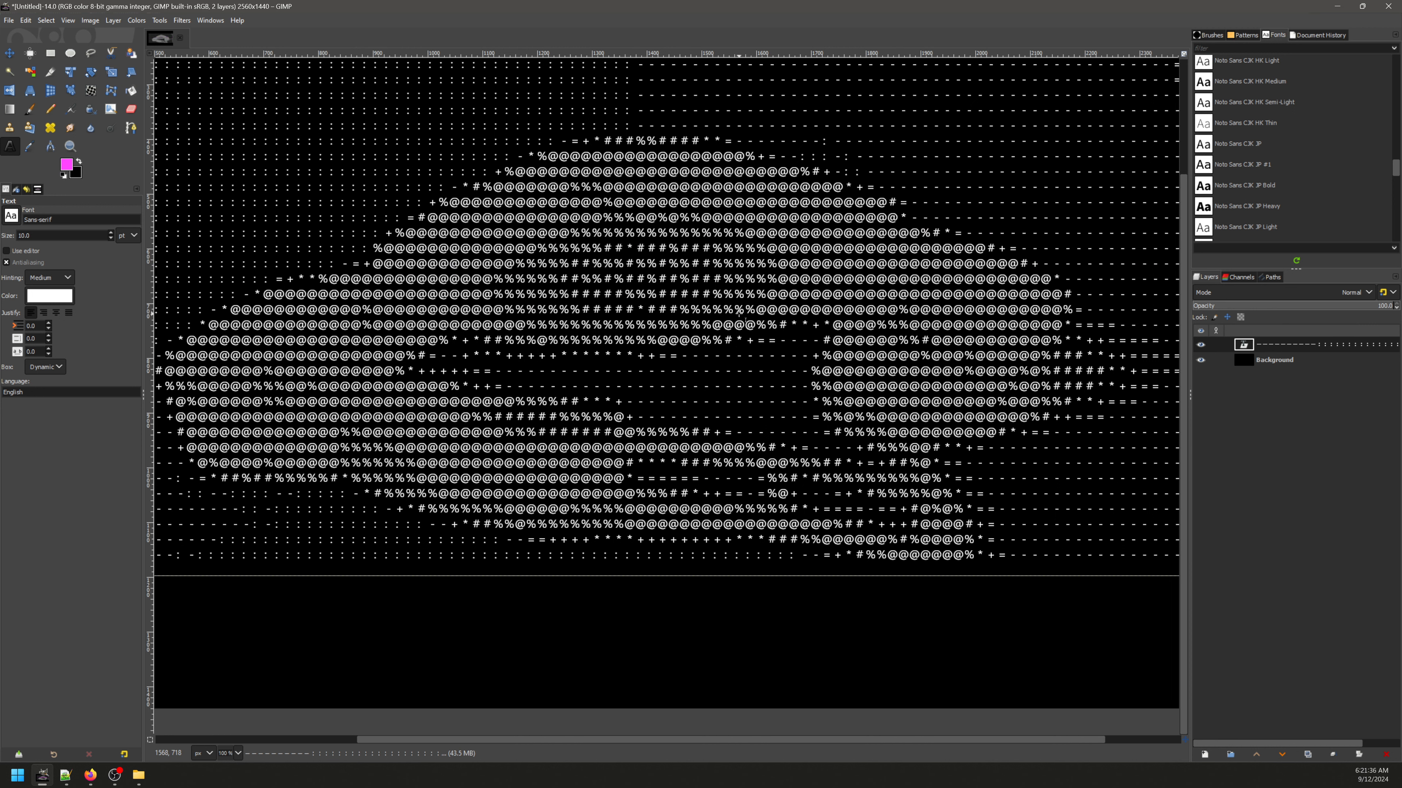
pyautogui.scroll(-2, 739, 309)
pyautogui.scroll(1, 707, 314)
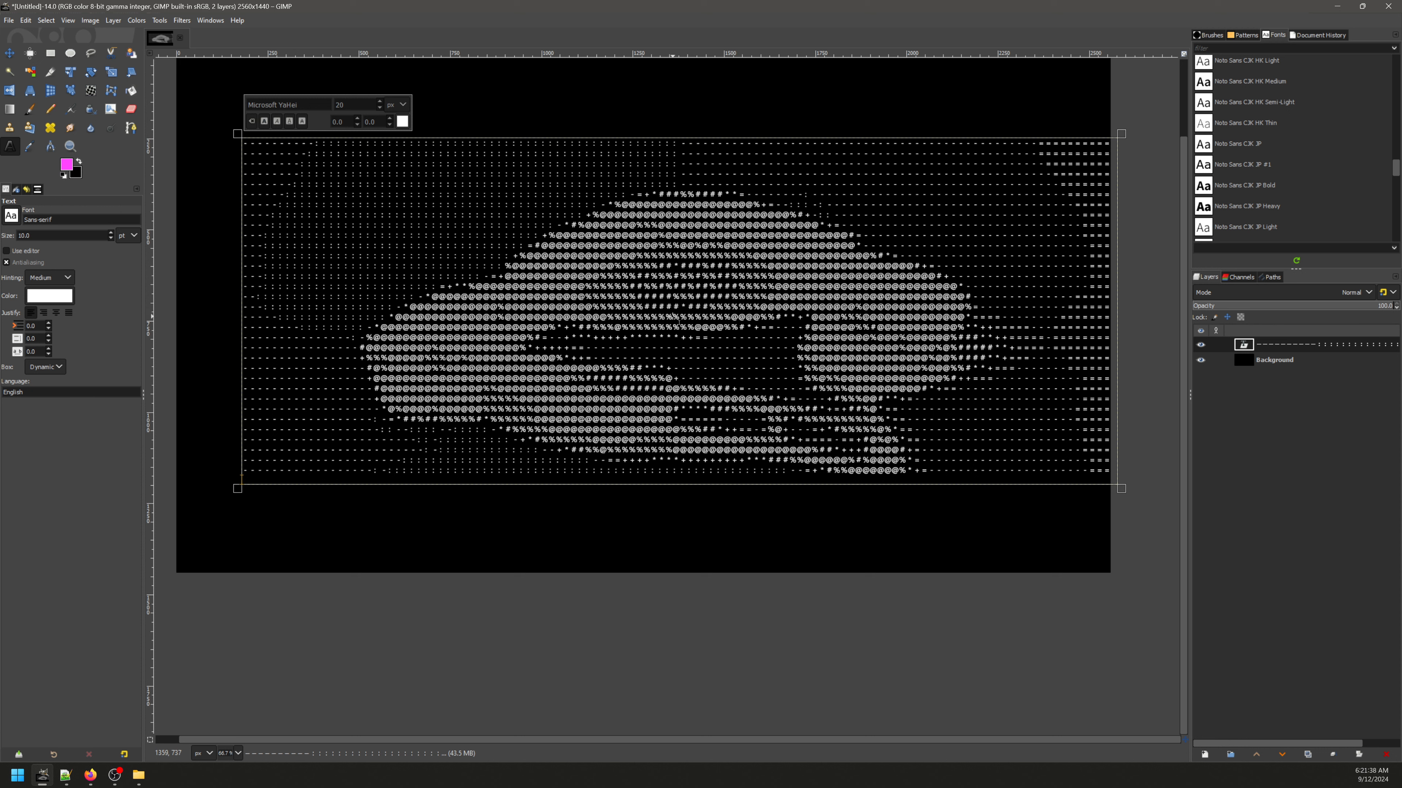